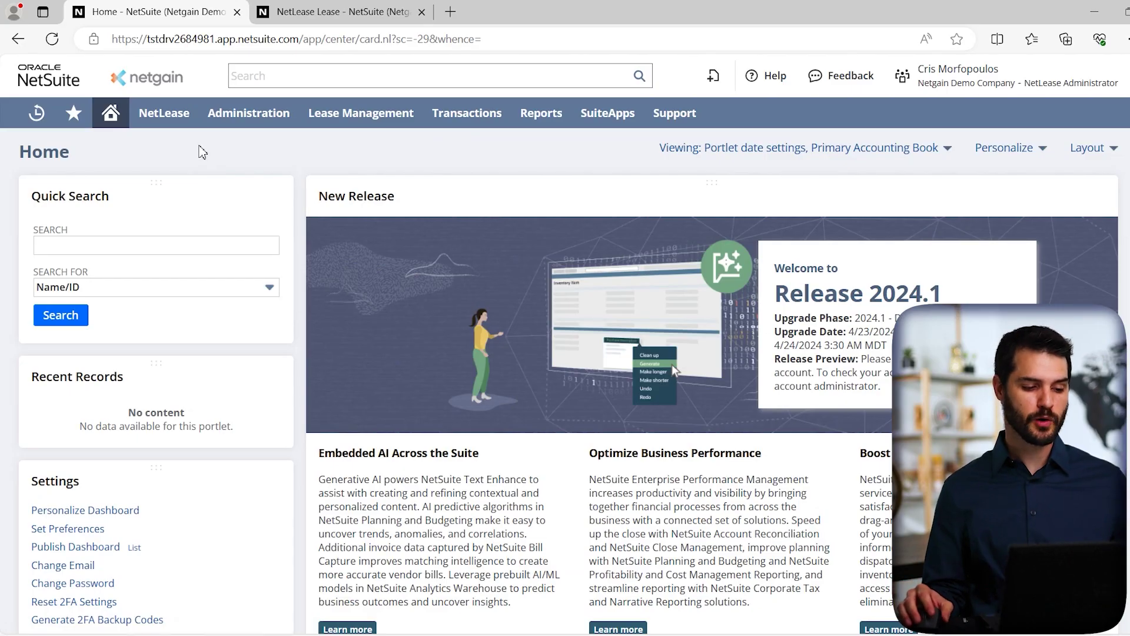
# Step: Start a new lease from the NetLease Lease Management > New Lease menu
pyautogui.moveTo(171, 129)
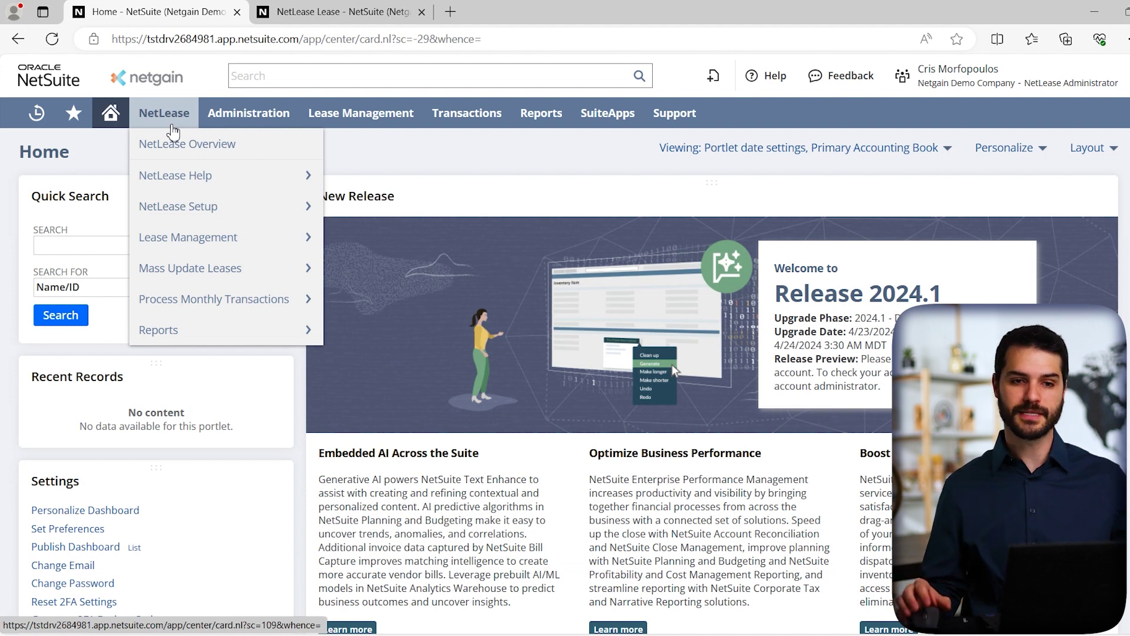
pyautogui.moveTo(182, 237)
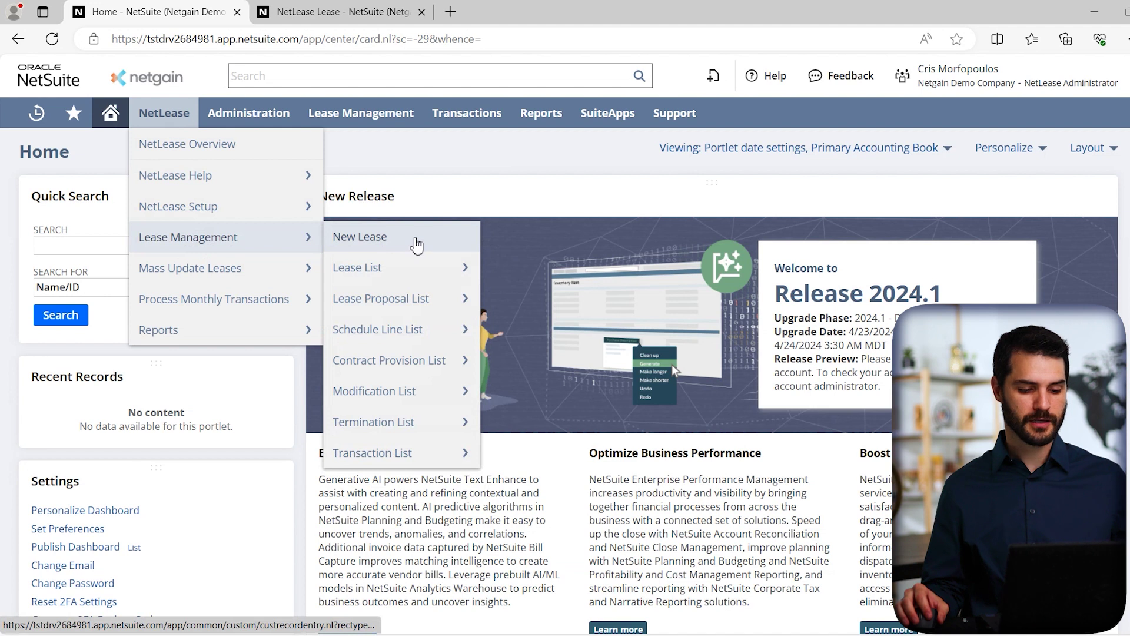
pyautogui.click(416, 244)
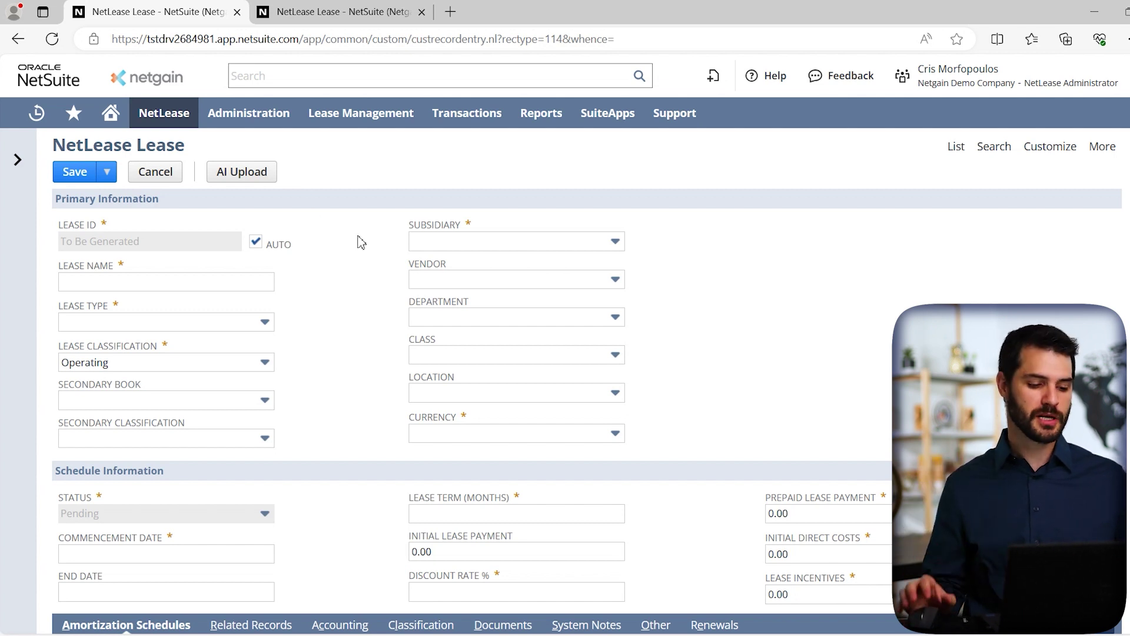
# Step: Enter 'Repair Truck' as the Lease Name
pyautogui.click(222, 285)
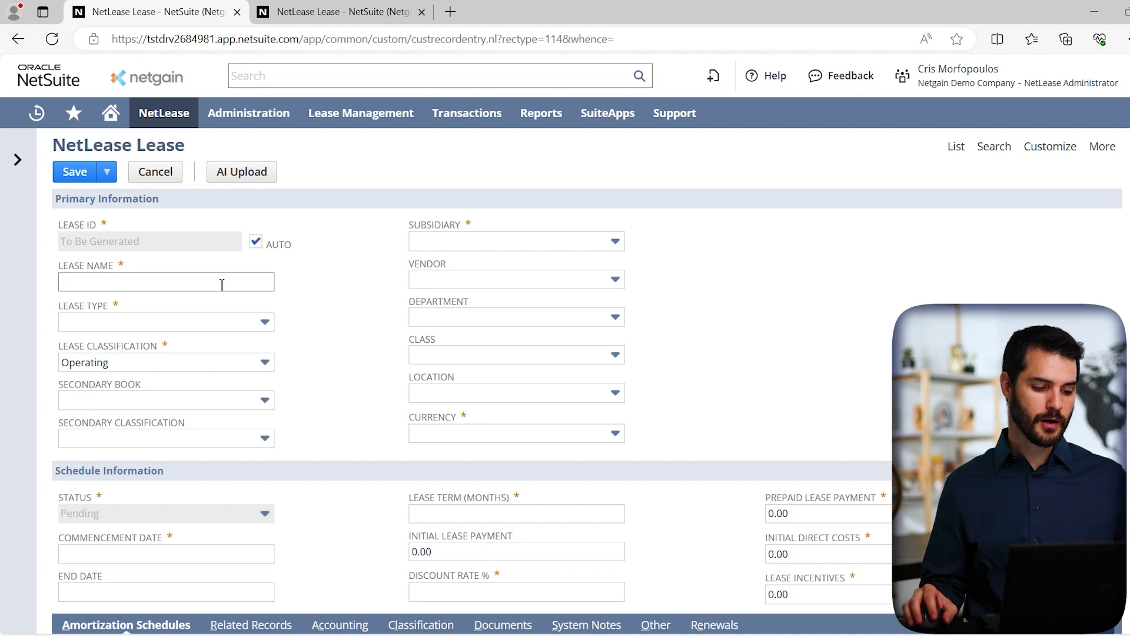
pyautogui.click(175, 291)
pyautogui.write('Repair T')
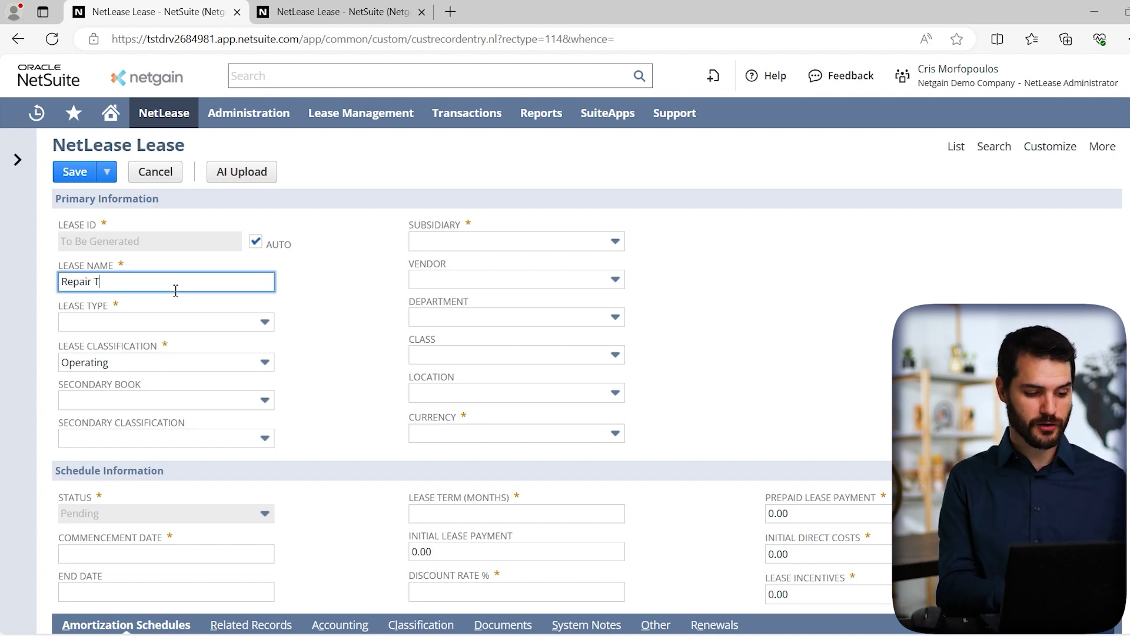
pyautogui.write('ruck')
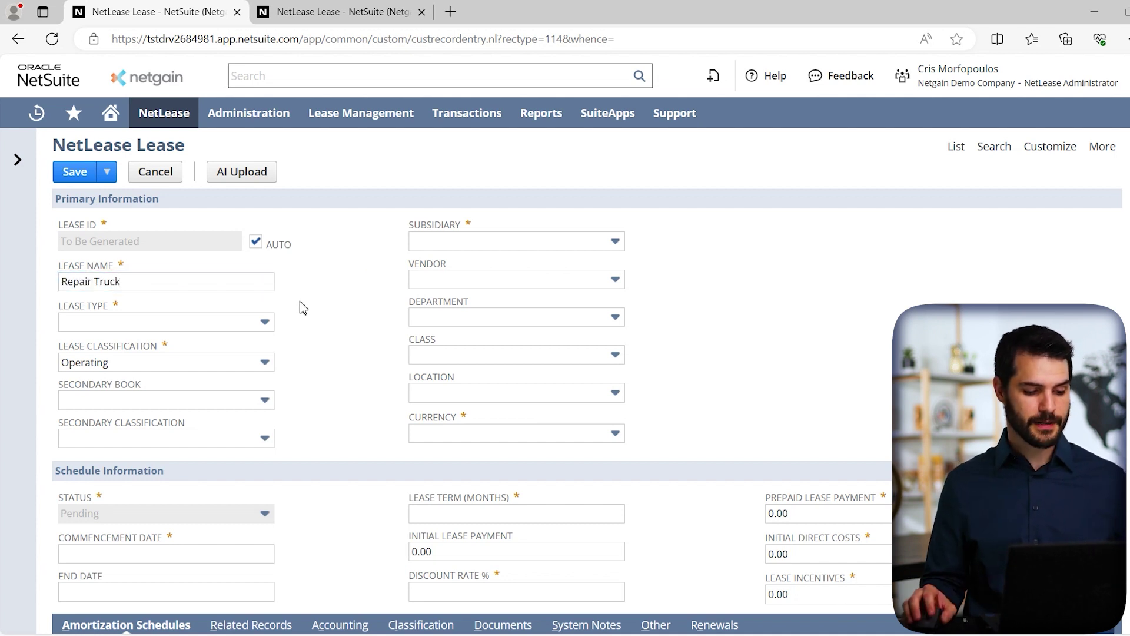
# Step: Set Lease Type to Vehicles and keep Operating as the lease classification
pyautogui.click(236, 323)
pyautogui.scroll(-2, 200, 383)
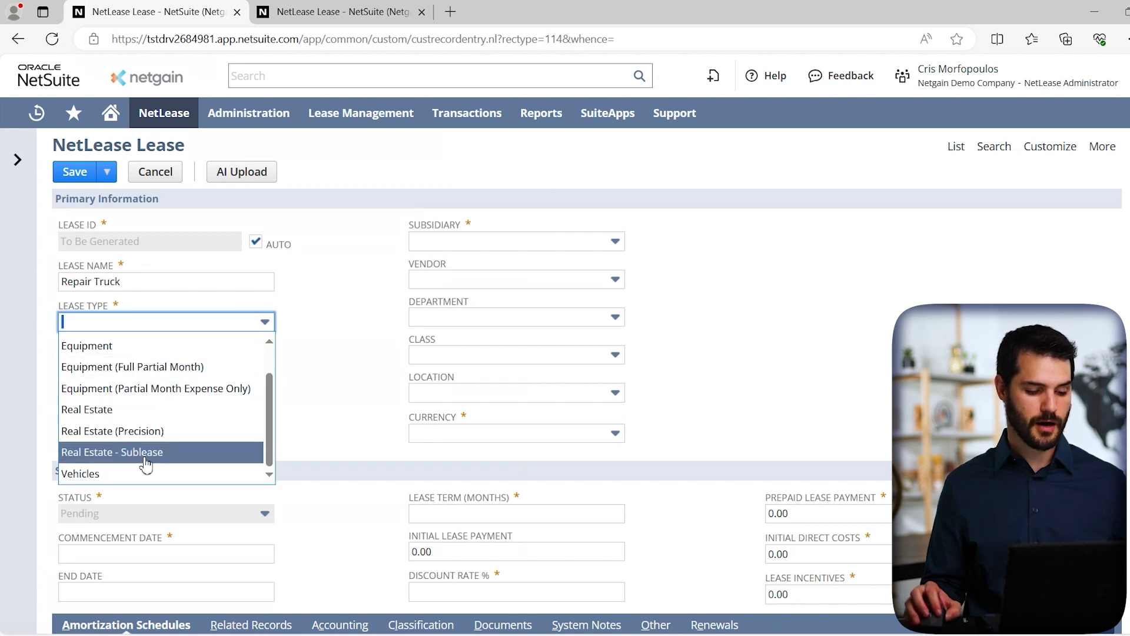
pyautogui.click(144, 472)
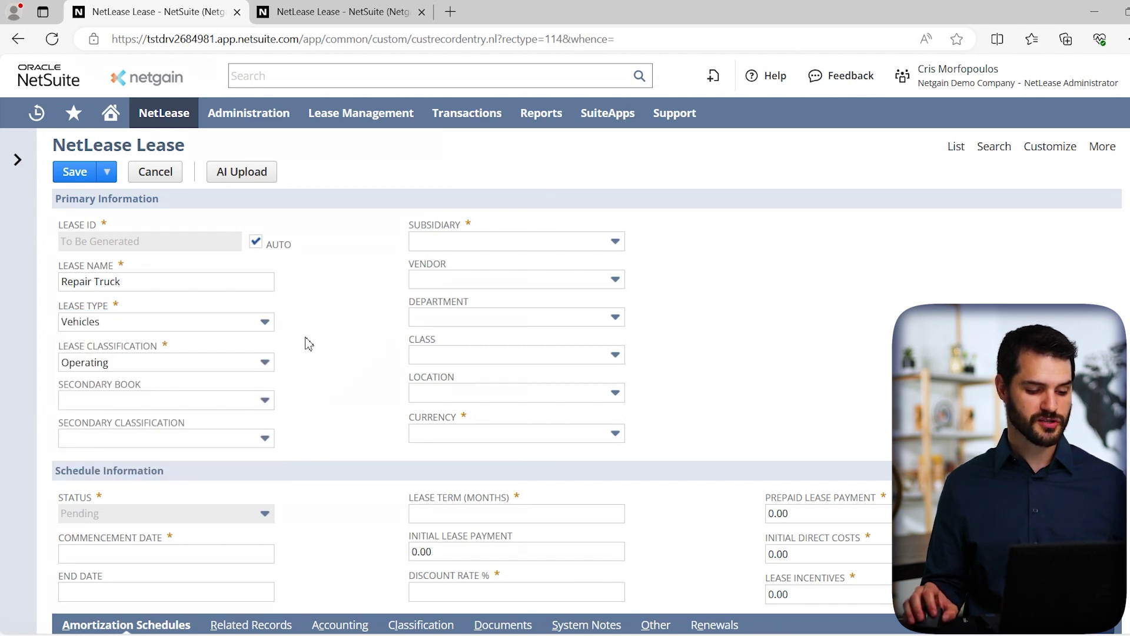
pyautogui.click(260, 375)
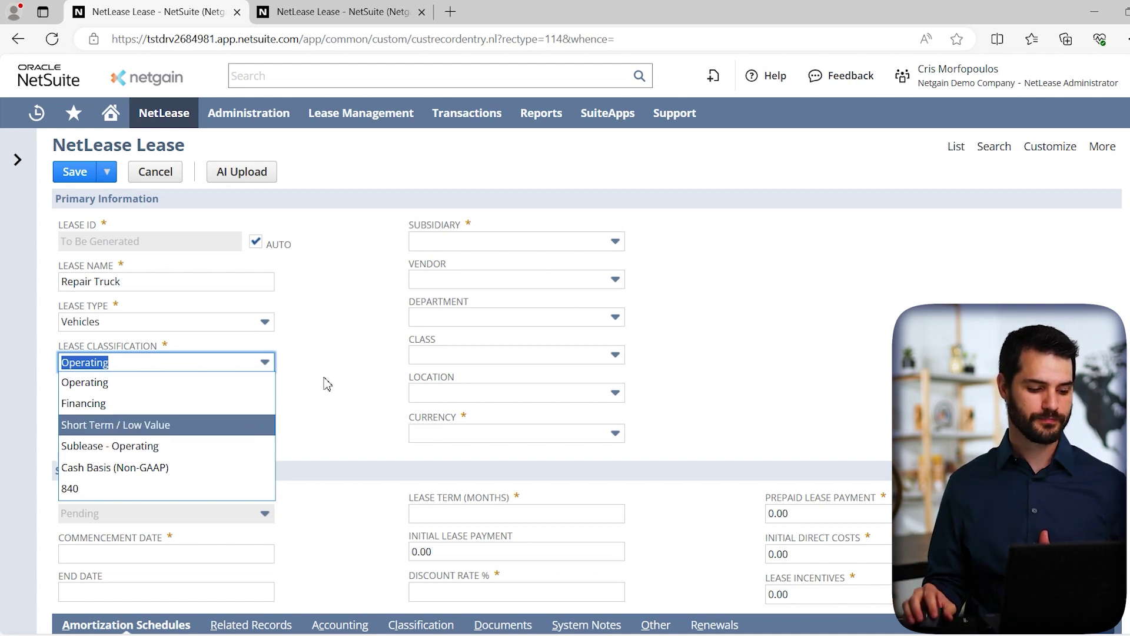
pyautogui.click(108, 386)
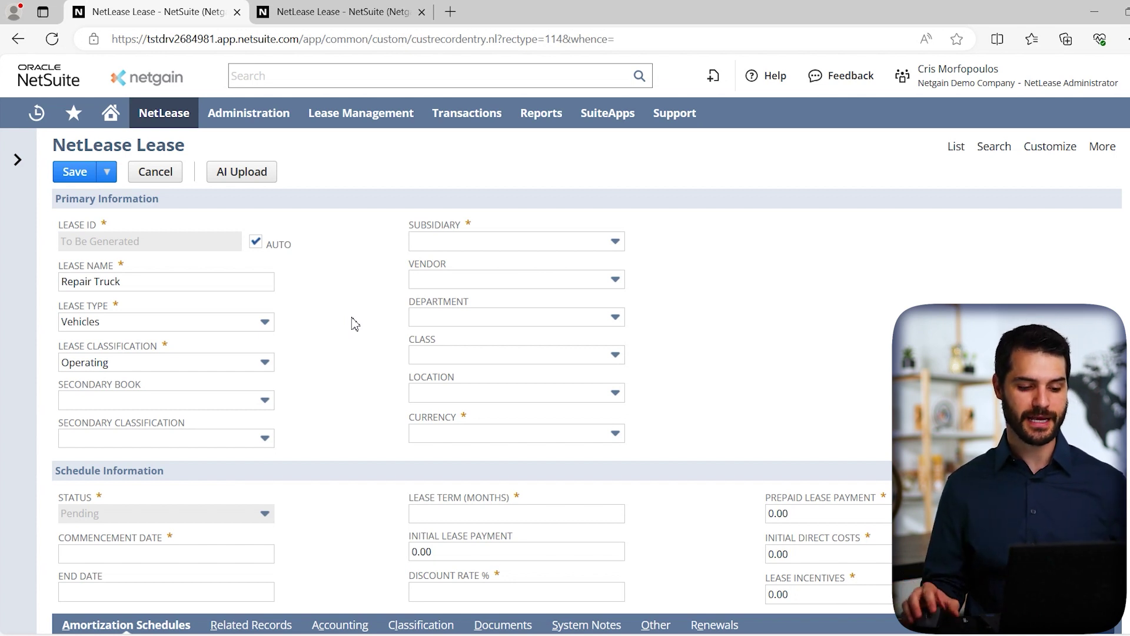
# Step: Assign the lease to subsidiary Parent Company : Impact Corp, so currency fills as USA
pyautogui.click(574, 246)
pyautogui.click(475, 351)
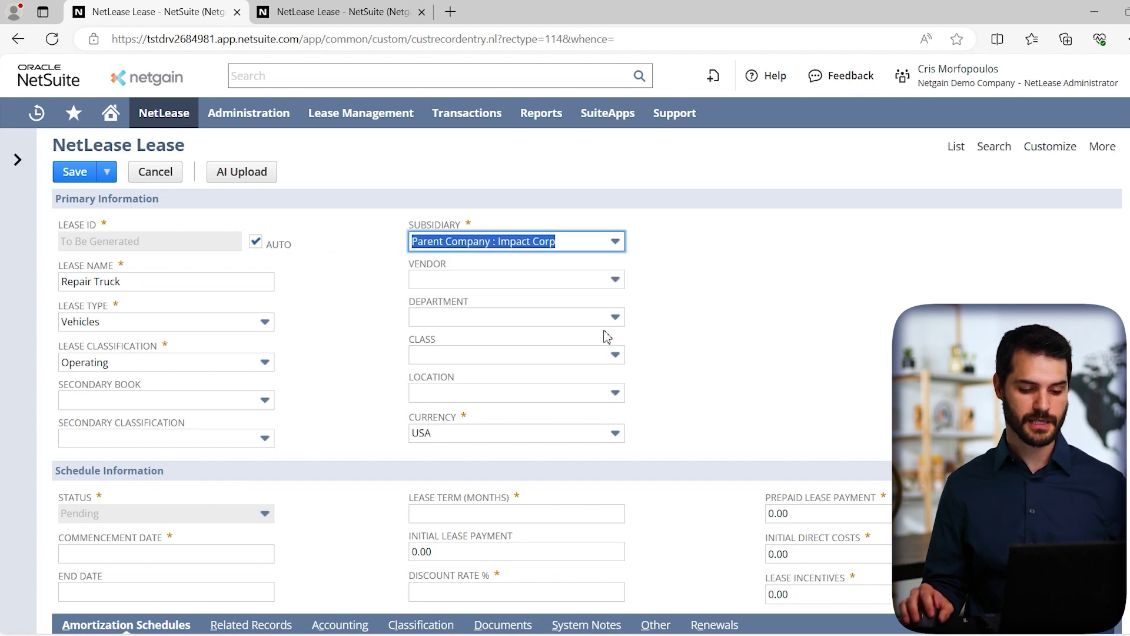
pyautogui.click(745, 293)
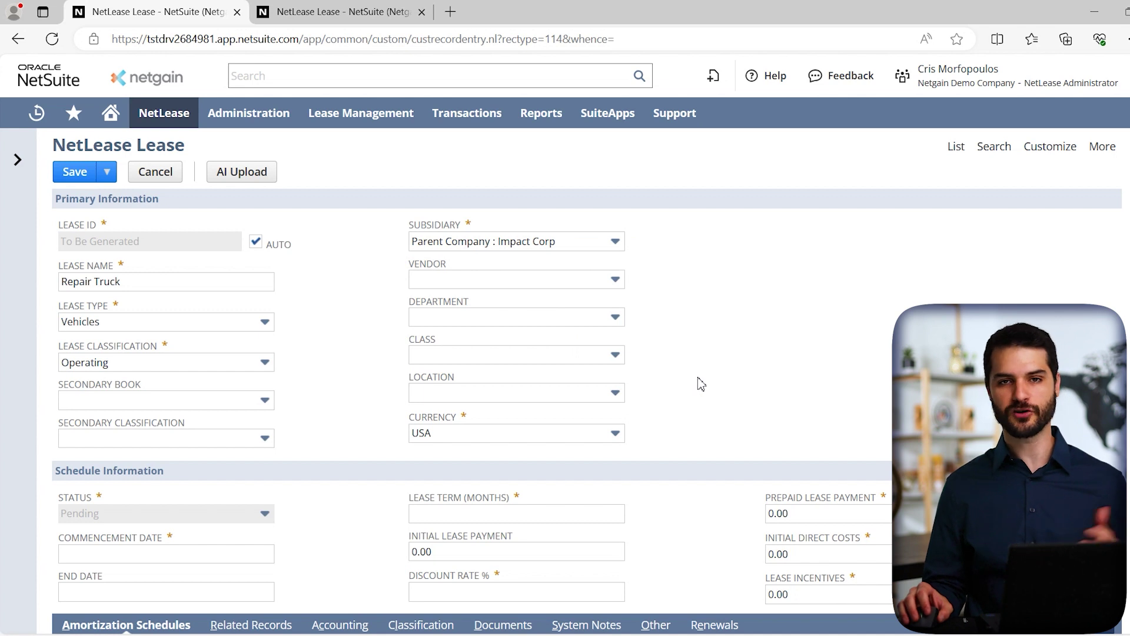
pyautogui.scroll(-3, 700, 384)
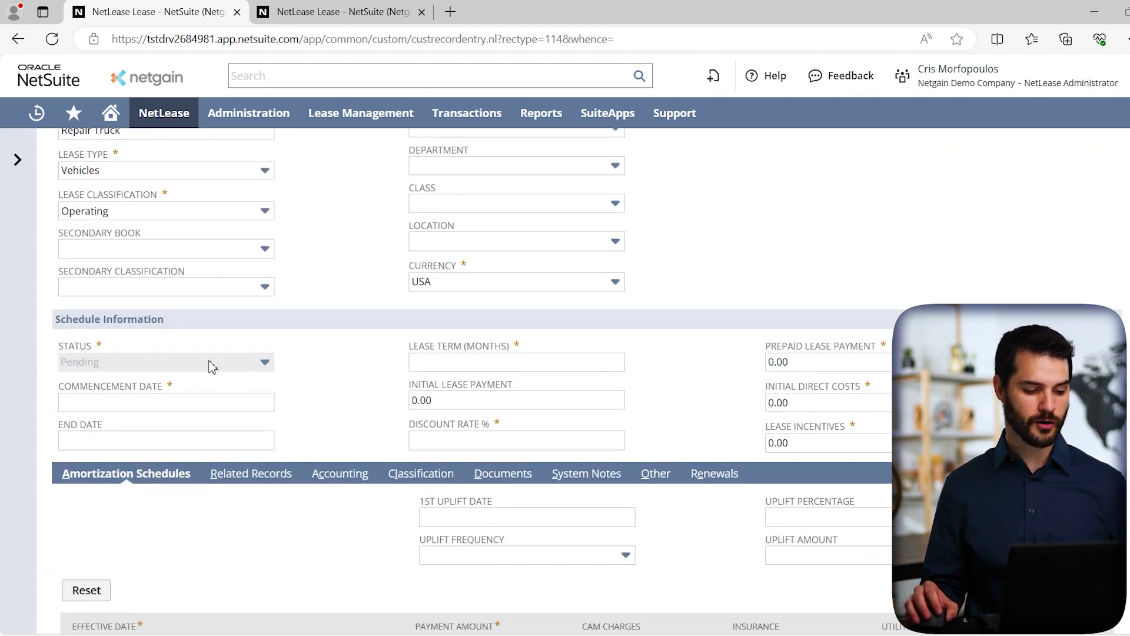
# Step: Set the commencement date to 4/30/2024 while the lease status stays Pending
pyautogui.moveTo(111, 363)
pyautogui.mouseDown()
pyautogui.moveTo(74, 365)
pyautogui.moveTo(111, 375)
pyautogui.mouseUp()
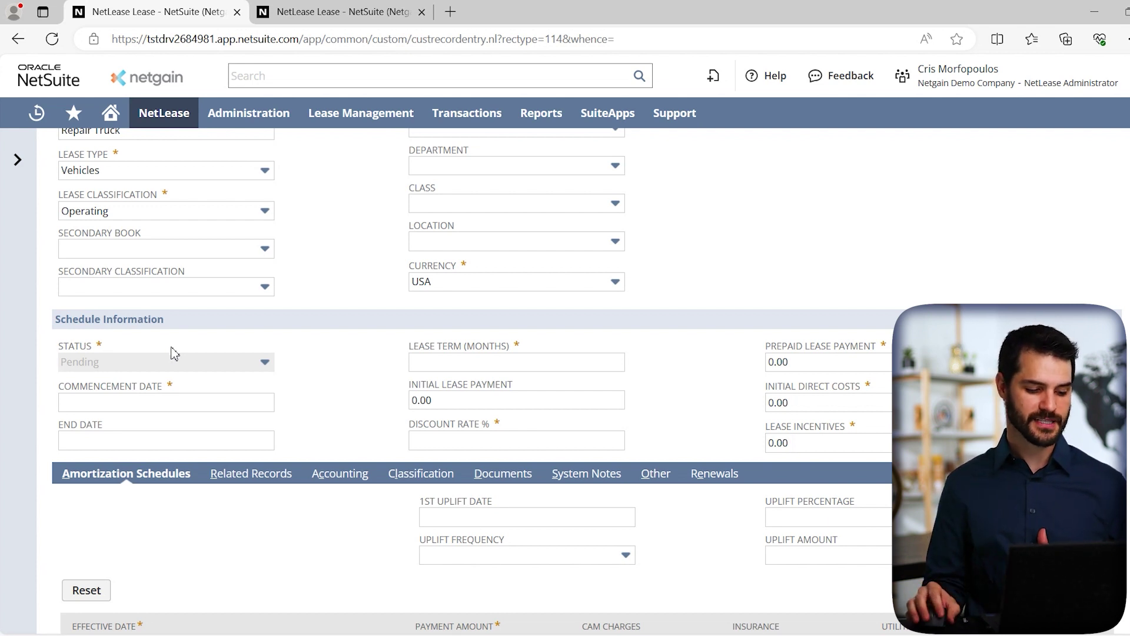
pyautogui.moveTo(263, 399)
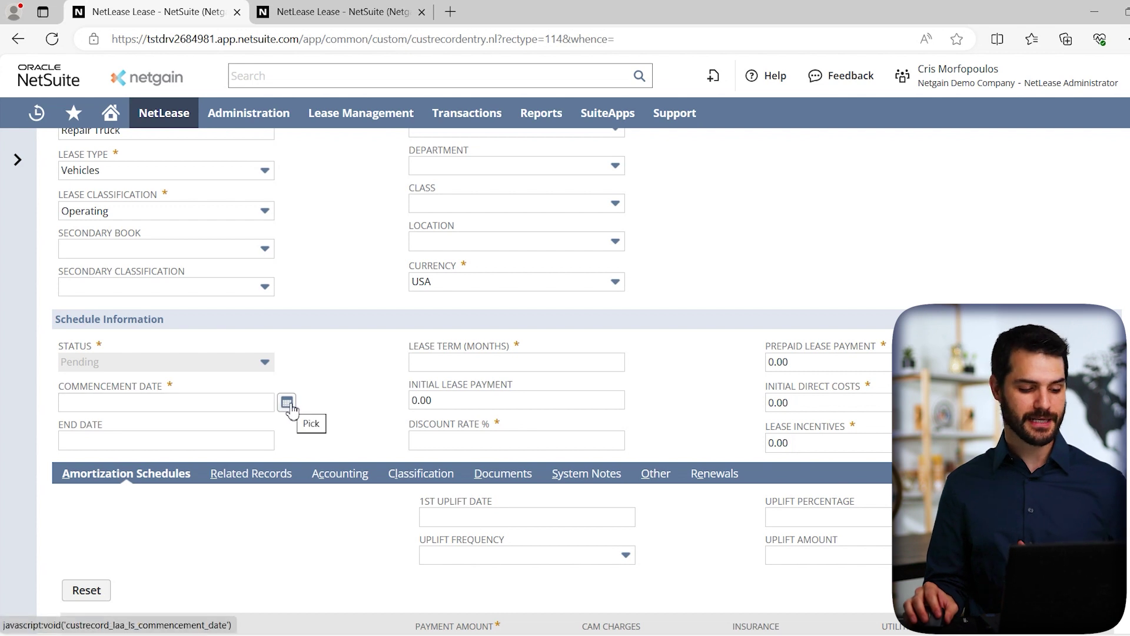
pyautogui.click(287, 404)
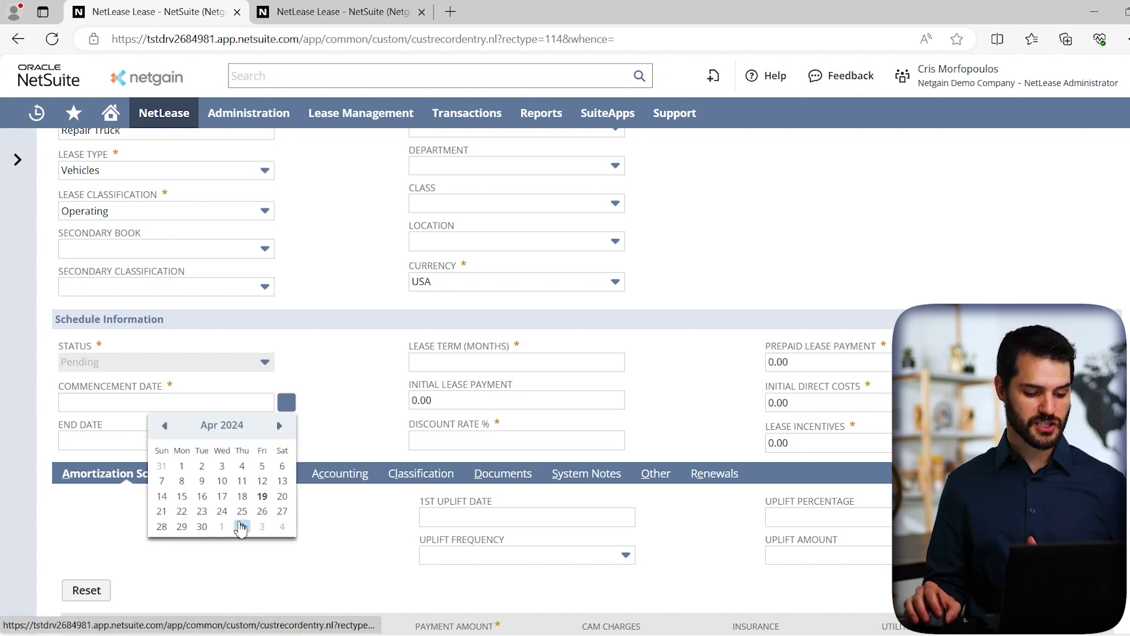
pyautogui.click(202, 526)
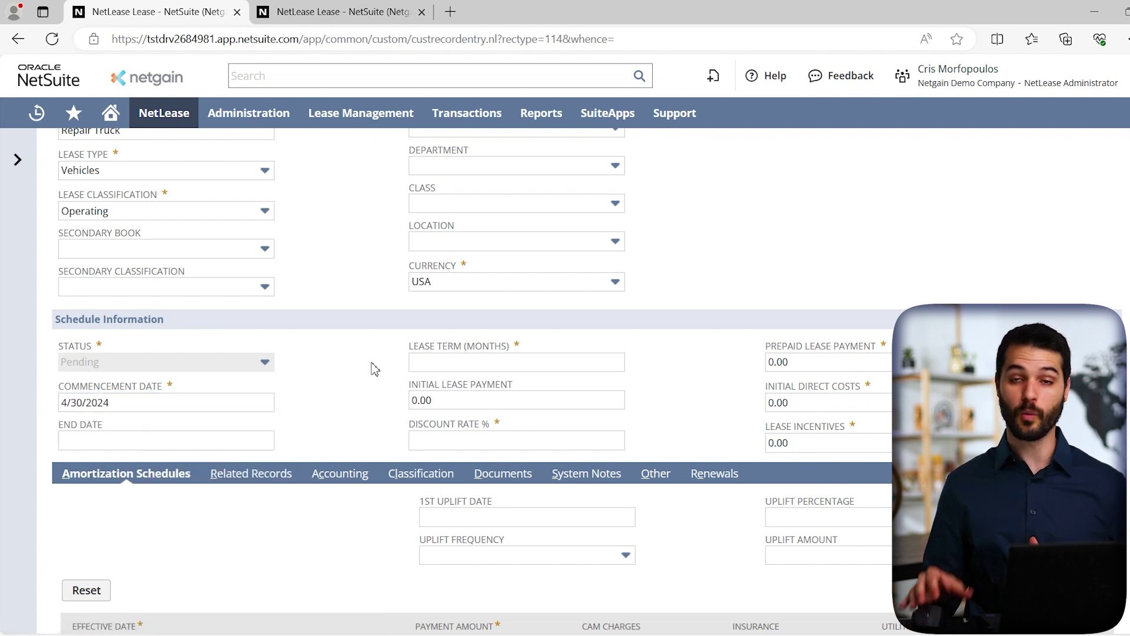
# Step: Enter a 24-month lease term (ending 3/31/2026) and a 0.0% discount rate
pyautogui.click(444, 363)
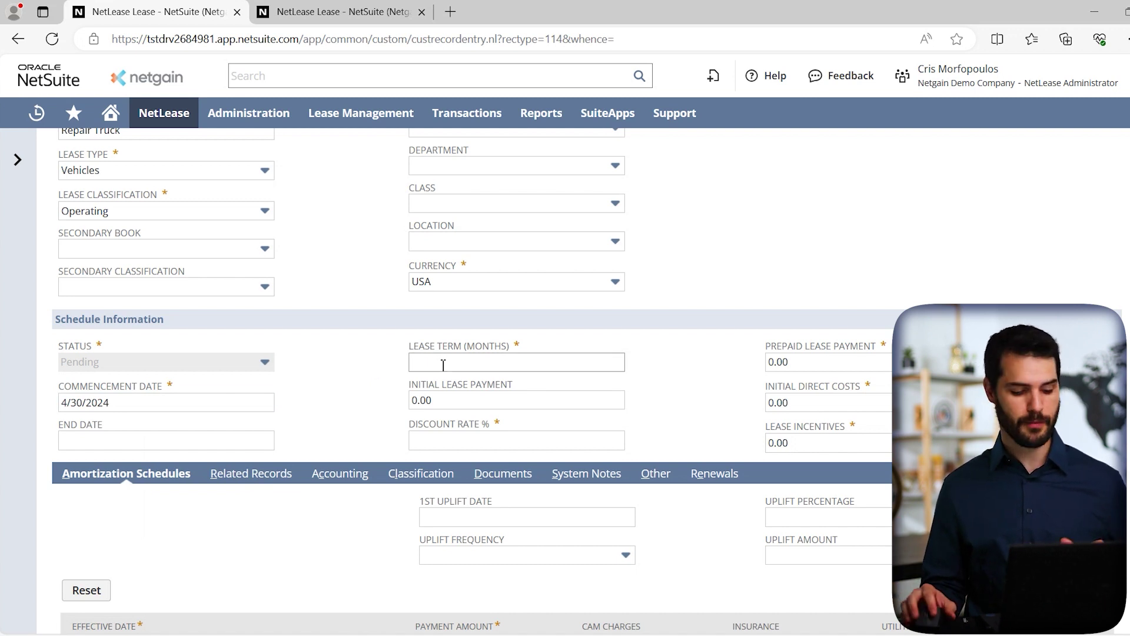
pyautogui.click(444, 364)
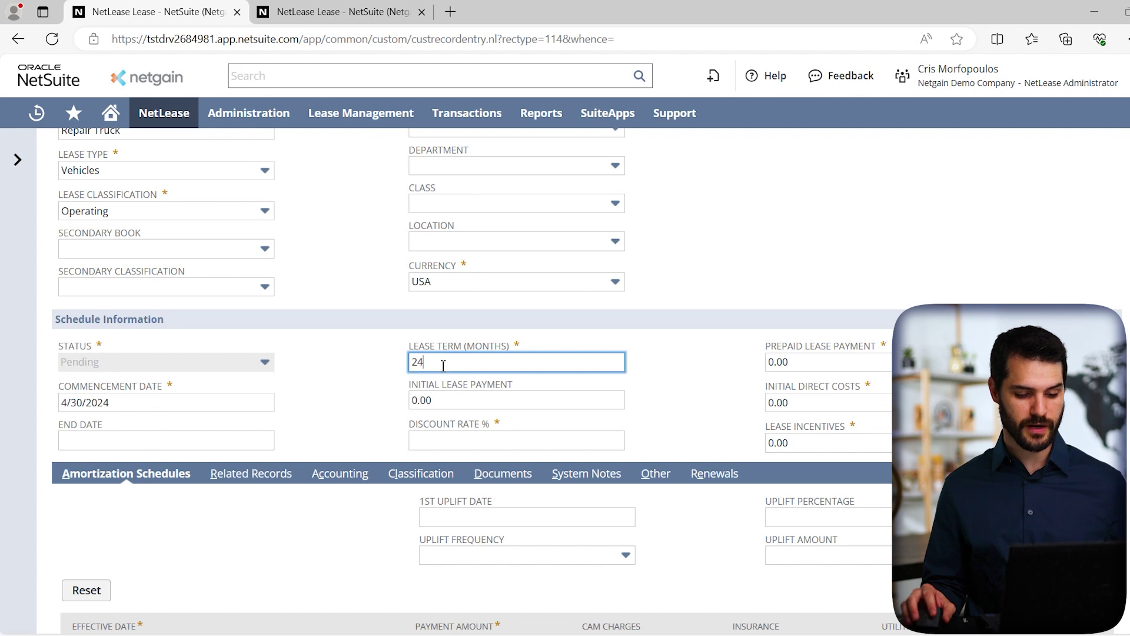
pyautogui.click(393, 368)
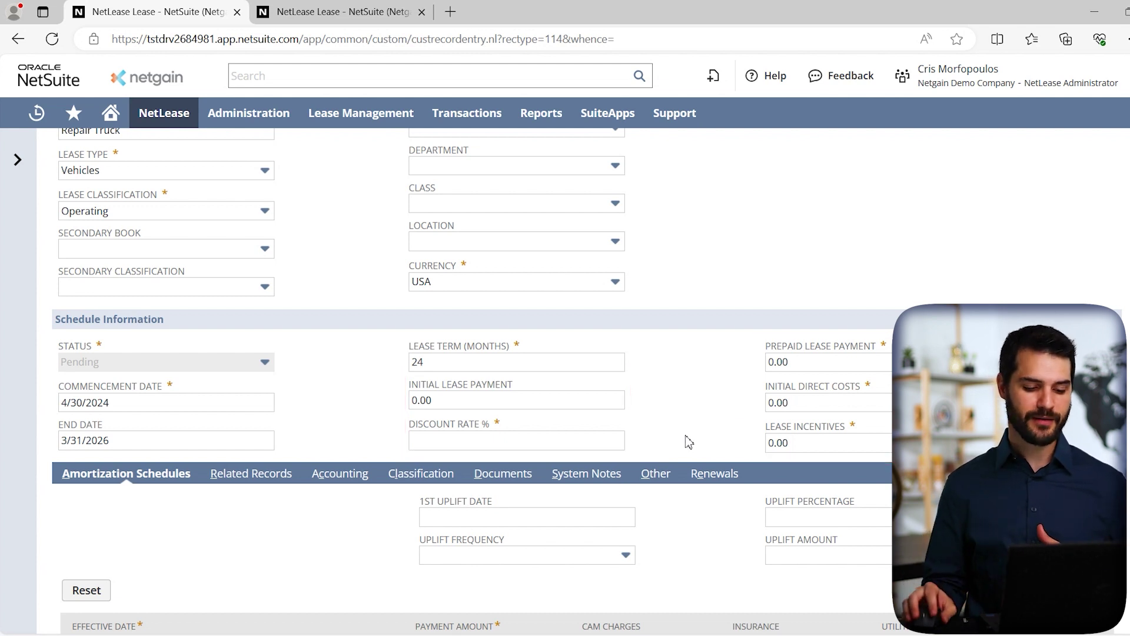
pyautogui.click(542, 438)
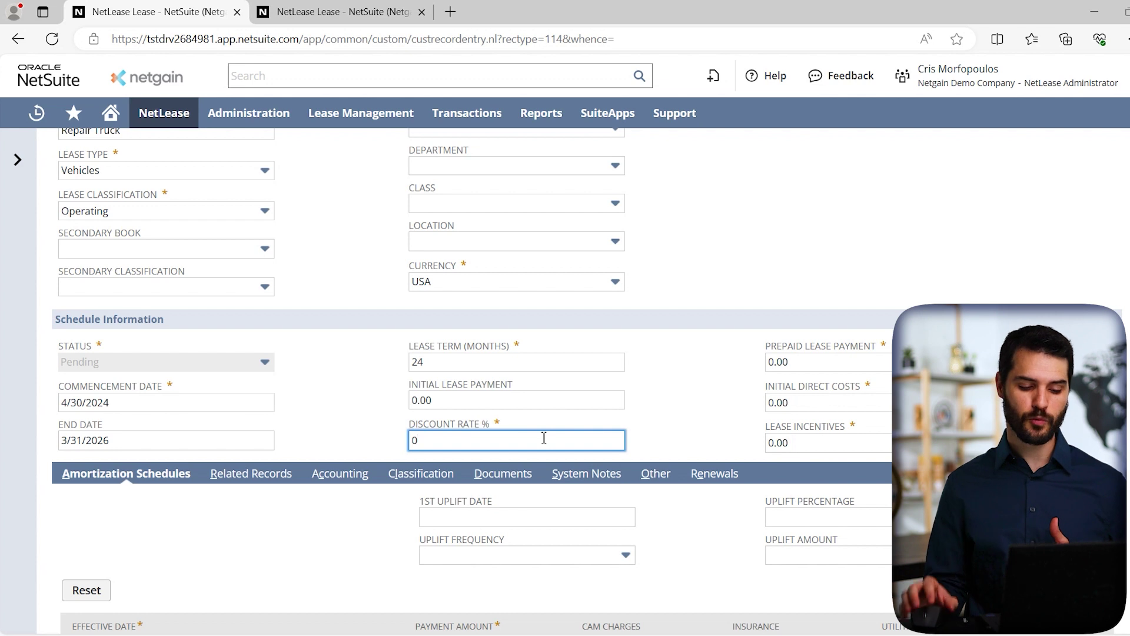
pyautogui.click(644, 403)
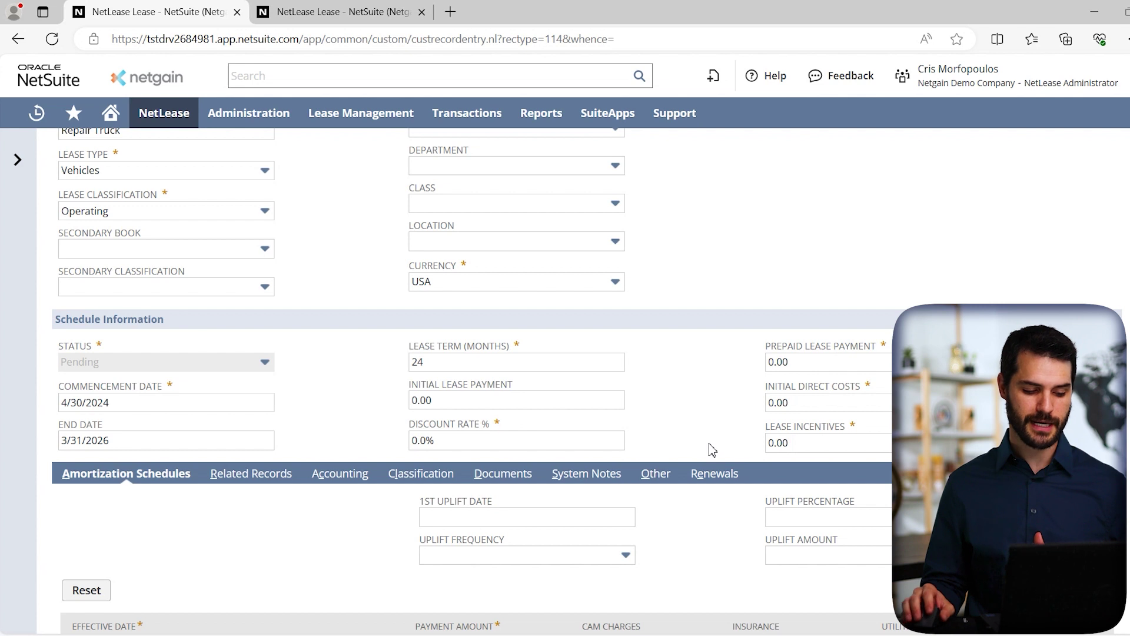
pyautogui.scroll(-2, 688, 391)
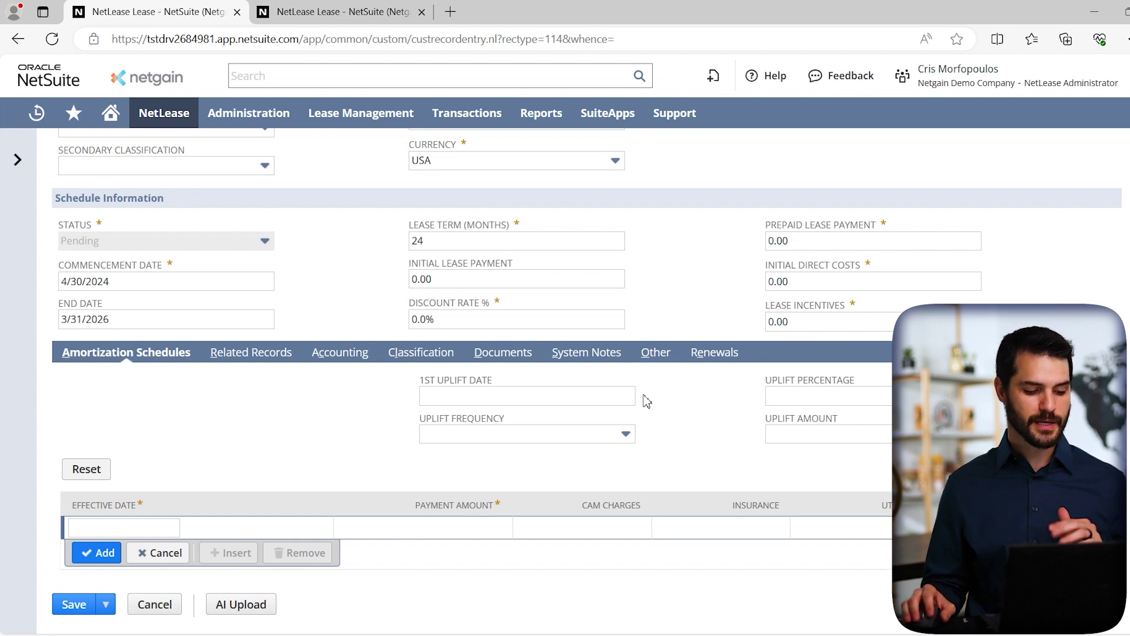
pyautogui.click(152, 531)
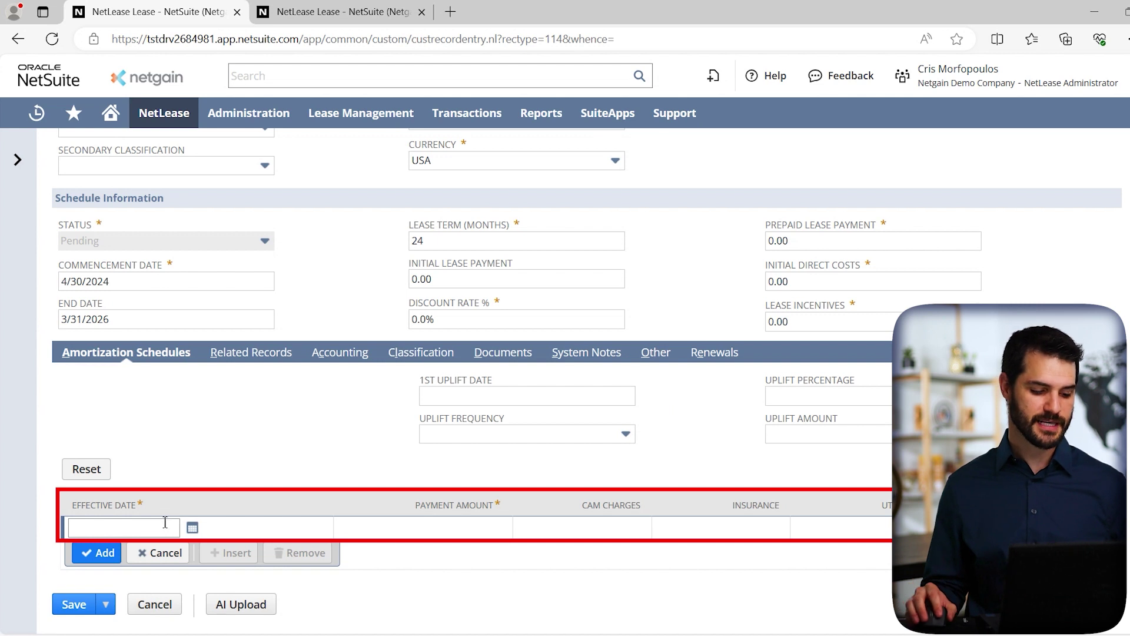
# Step: Fill the schedule line with effective date 4/30/2024, payment 500.00 and Monthly frequency
pyautogui.click(192, 527)
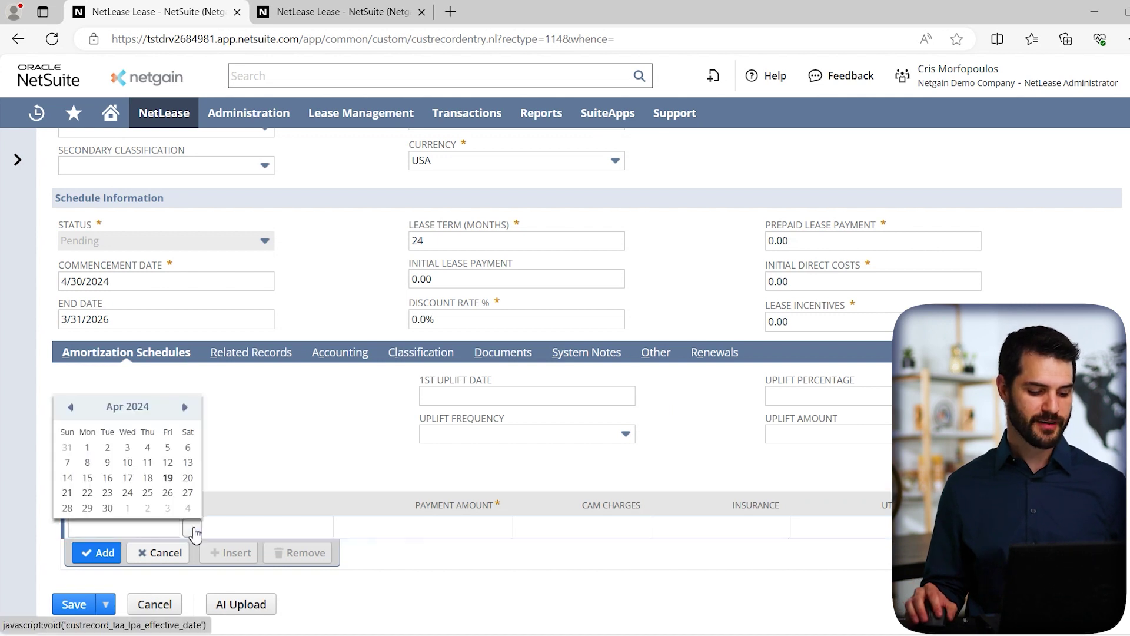
pyautogui.click(107, 507)
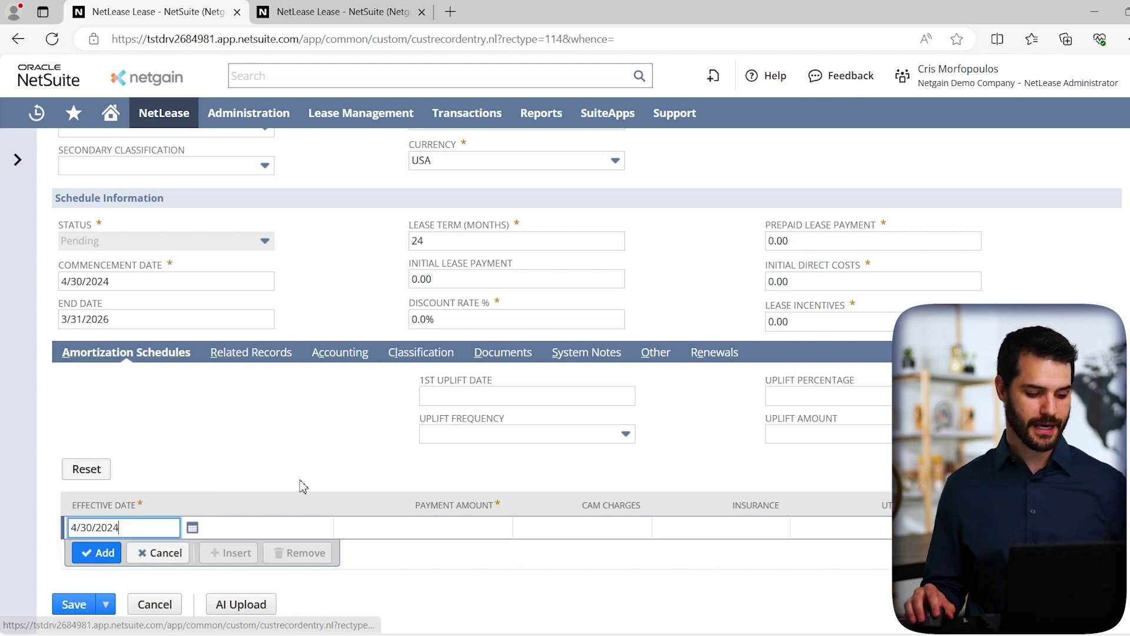
pyautogui.click(431, 528)
pyautogui.write('500')
pyautogui.click(377, 450)
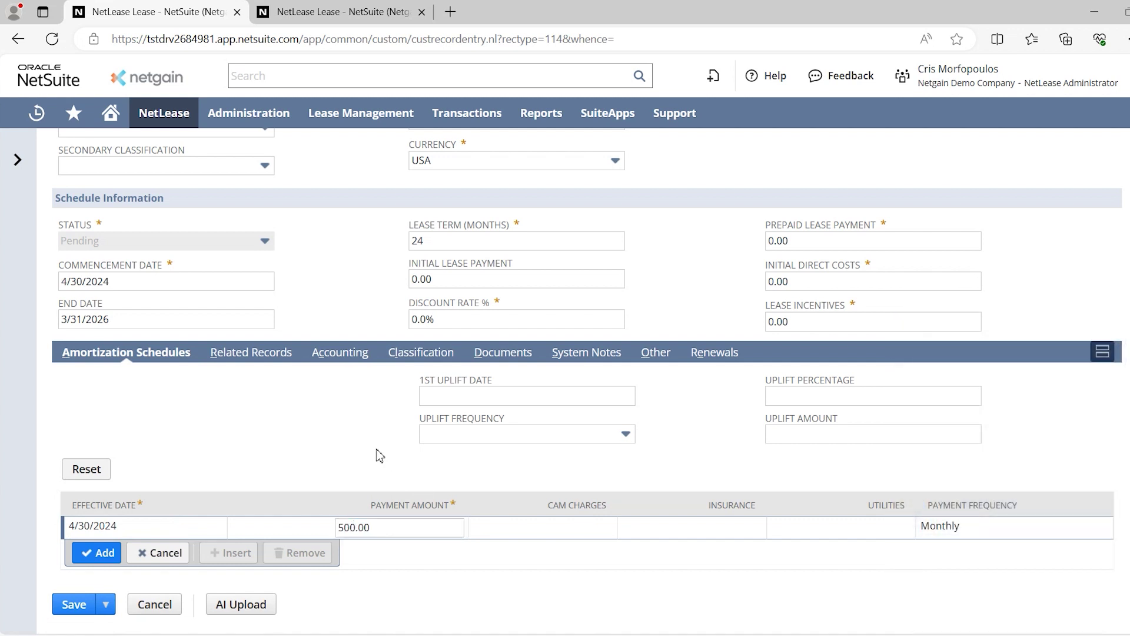
pyautogui.click(958, 535)
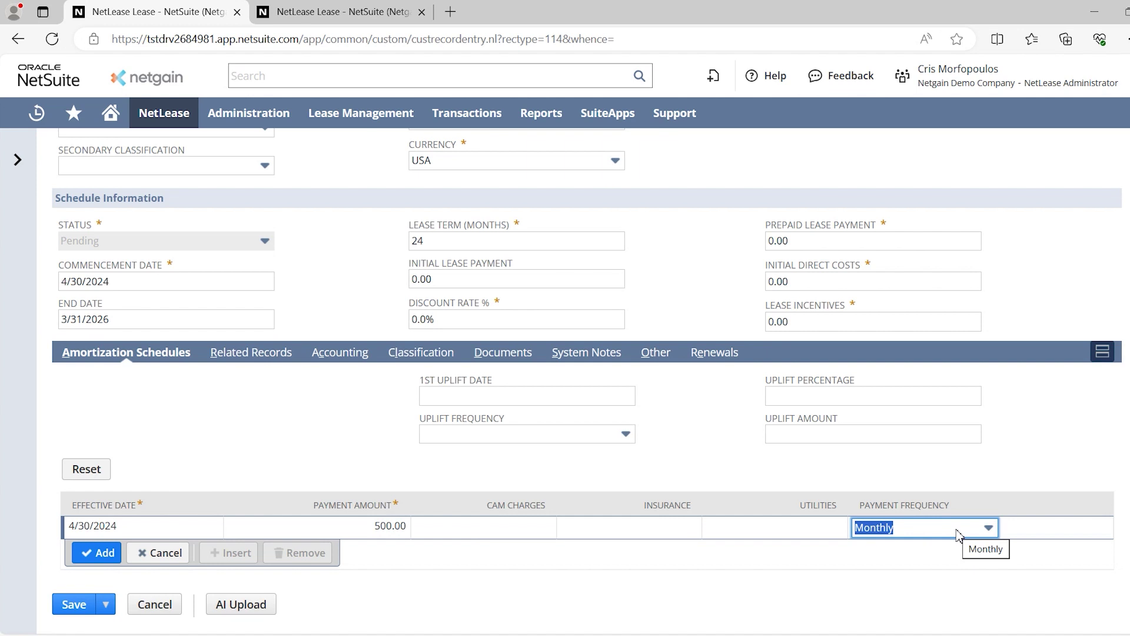
pyautogui.click(957, 535)
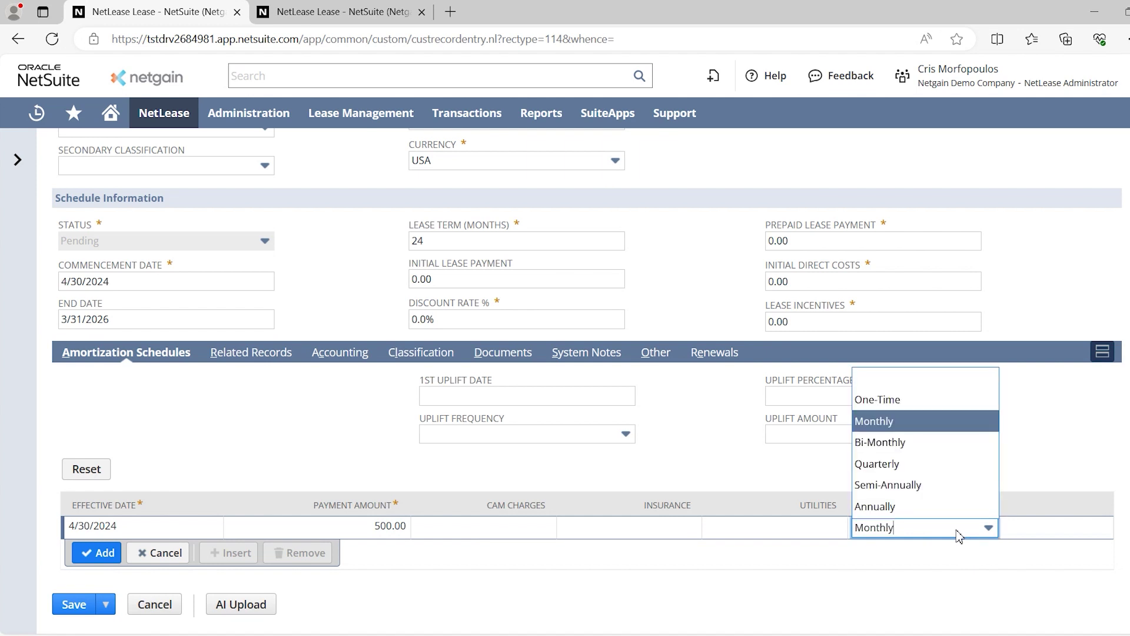
pyautogui.click(1035, 441)
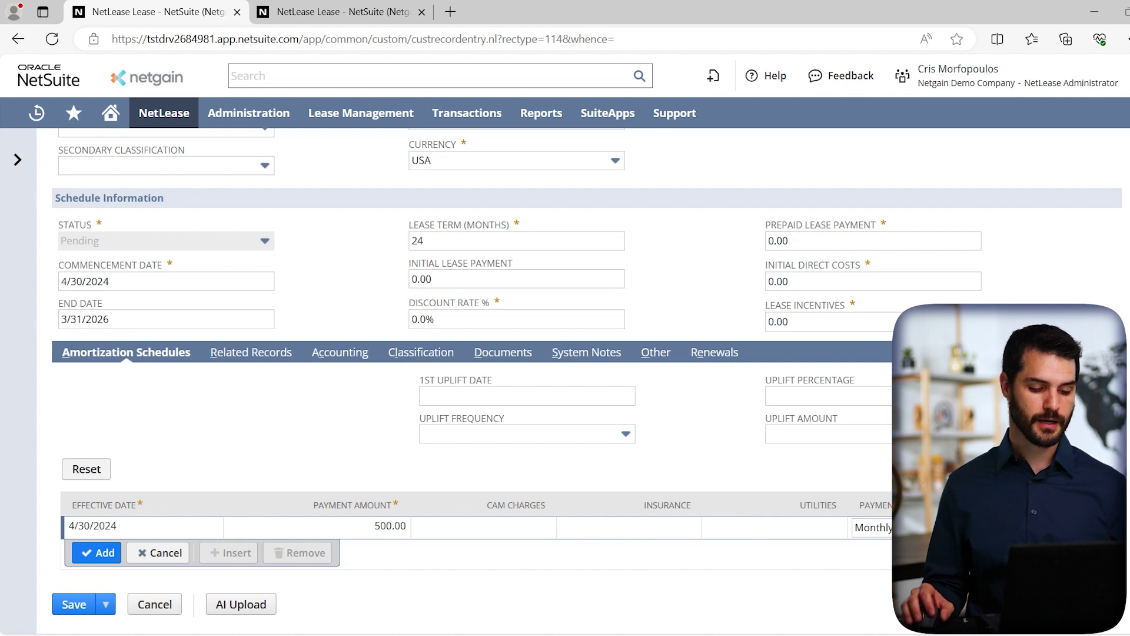
# Step: Review the Accounting subtab settings, then bring up the Documents subtab
pyautogui.click(339, 352)
pyautogui.scroll(-3, 371, 423)
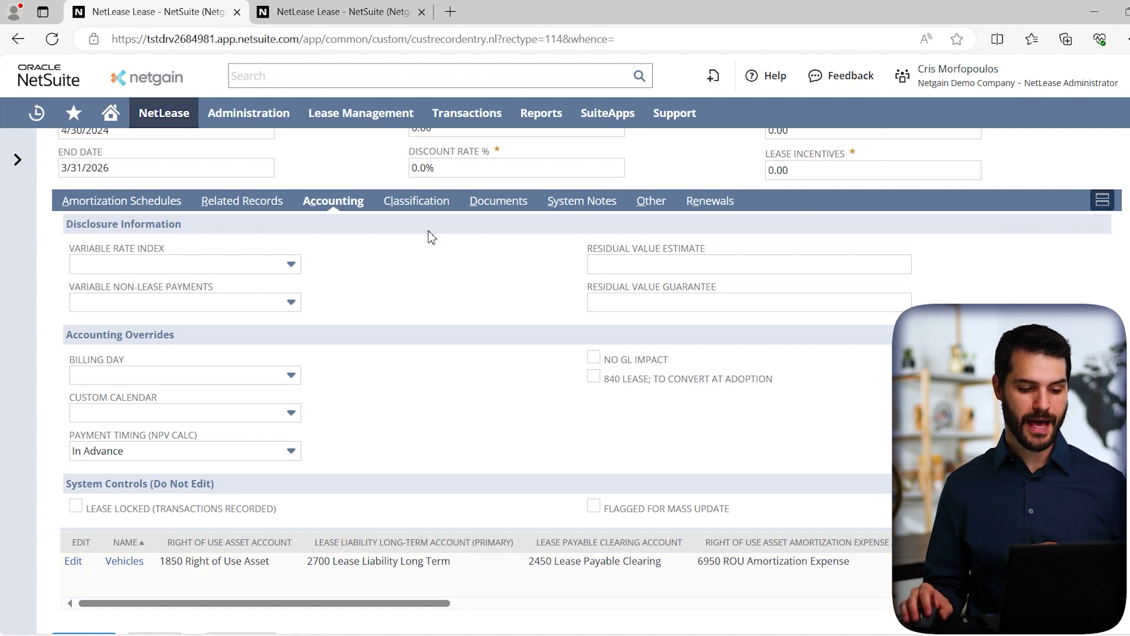
pyautogui.click(482, 203)
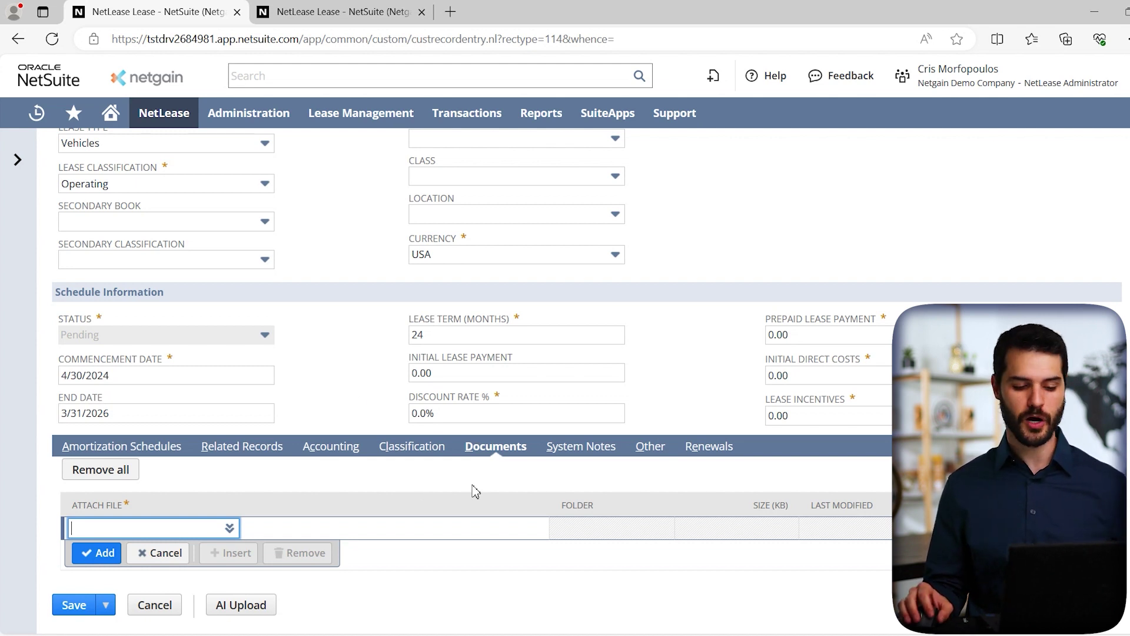
# Step: View the Renewals subtab before returning to the Amortization Schedules
pyautogui.click(713, 447)
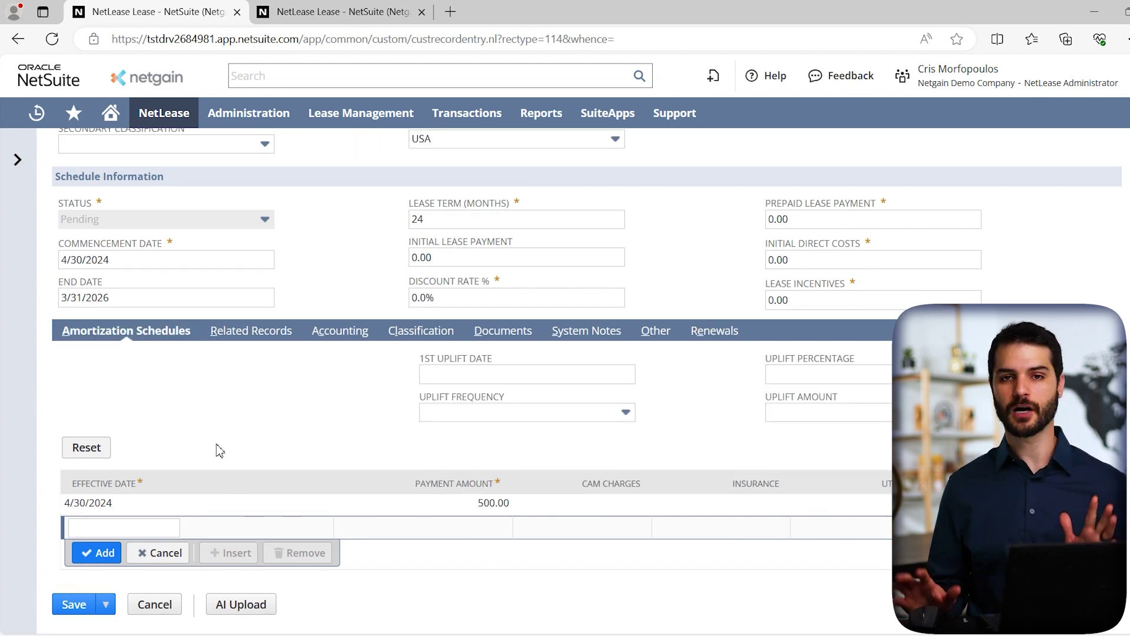
# Step: Save the lease as LA0105, generate its amortization schedule and reload the record
pyautogui.click(74, 606)
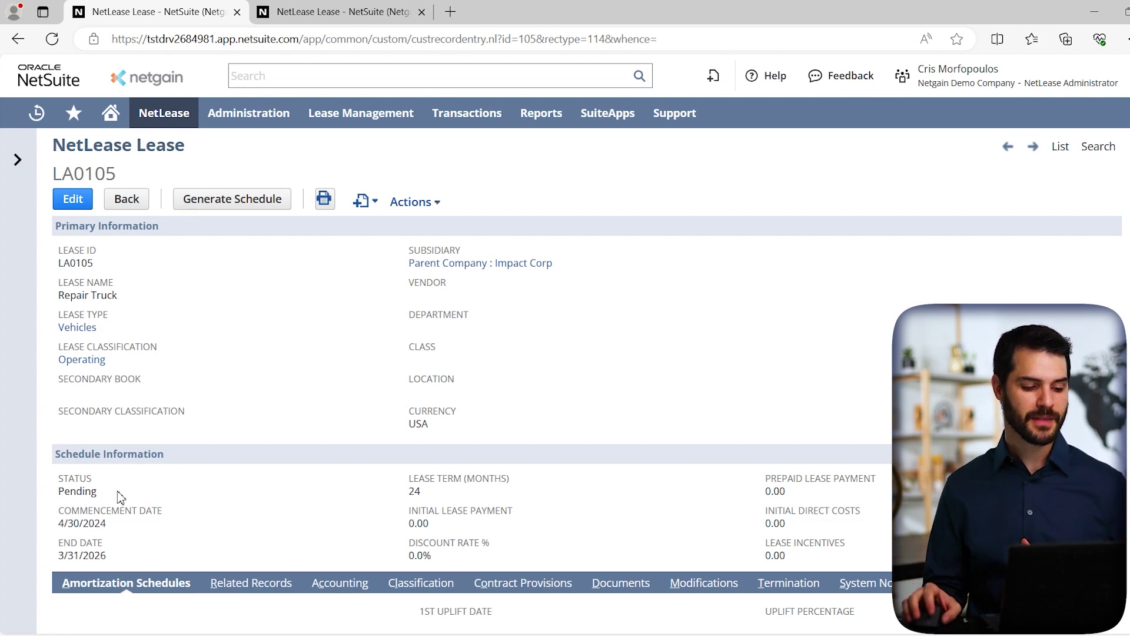
pyautogui.click(283, 202)
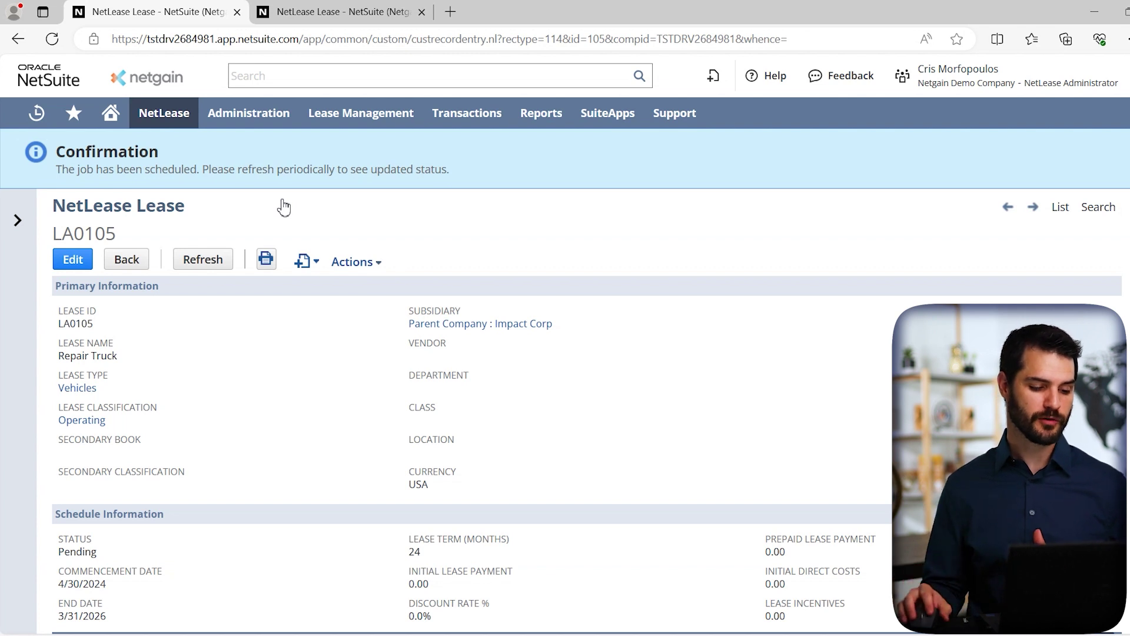
pyautogui.click(217, 260)
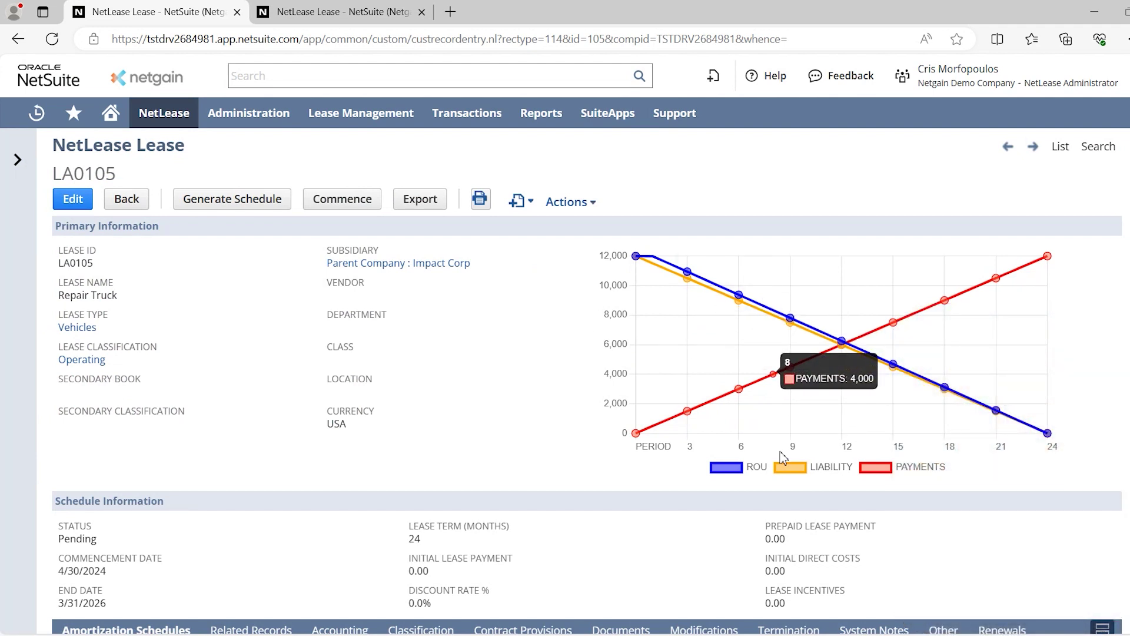
# Step: Toggle the ROU, LIABILITY and PAYMENTS chart lines off and back on
pyautogui.click(736, 471)
pyautogui.click(796, 469)
pyautogui.click(872, 471)
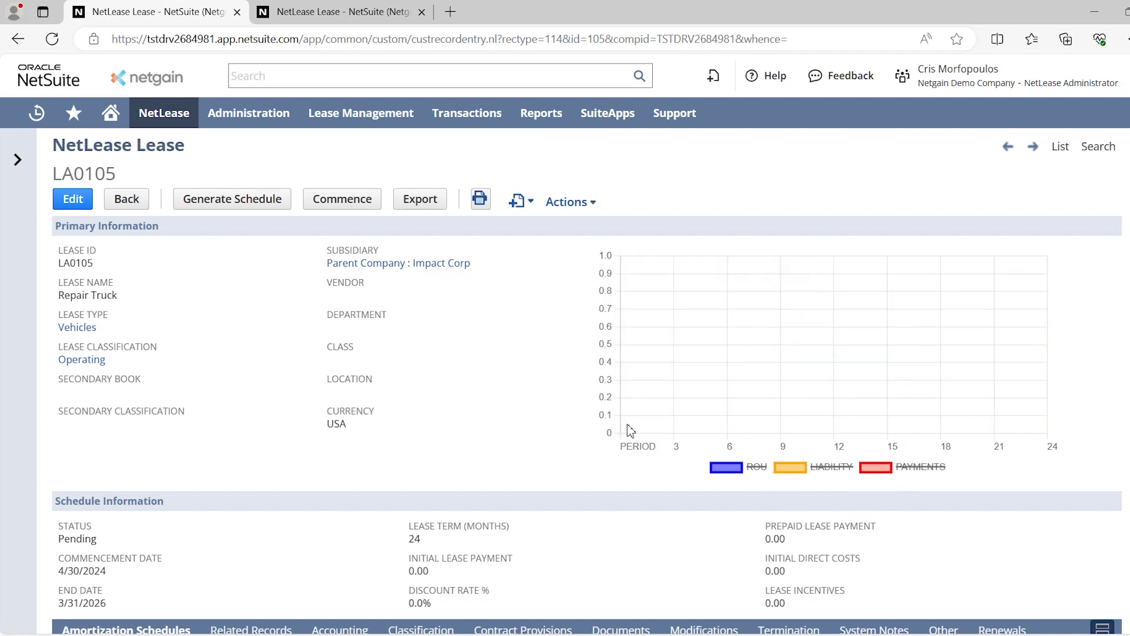
pyautogui.click(876, 474)
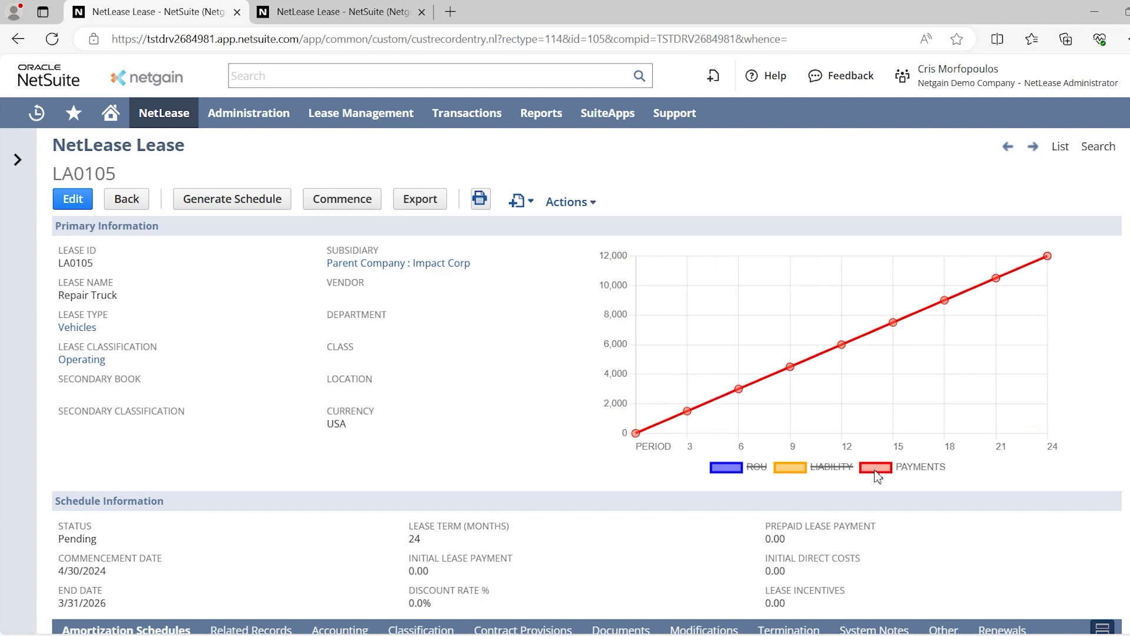
pyautogui.click(800, 470)
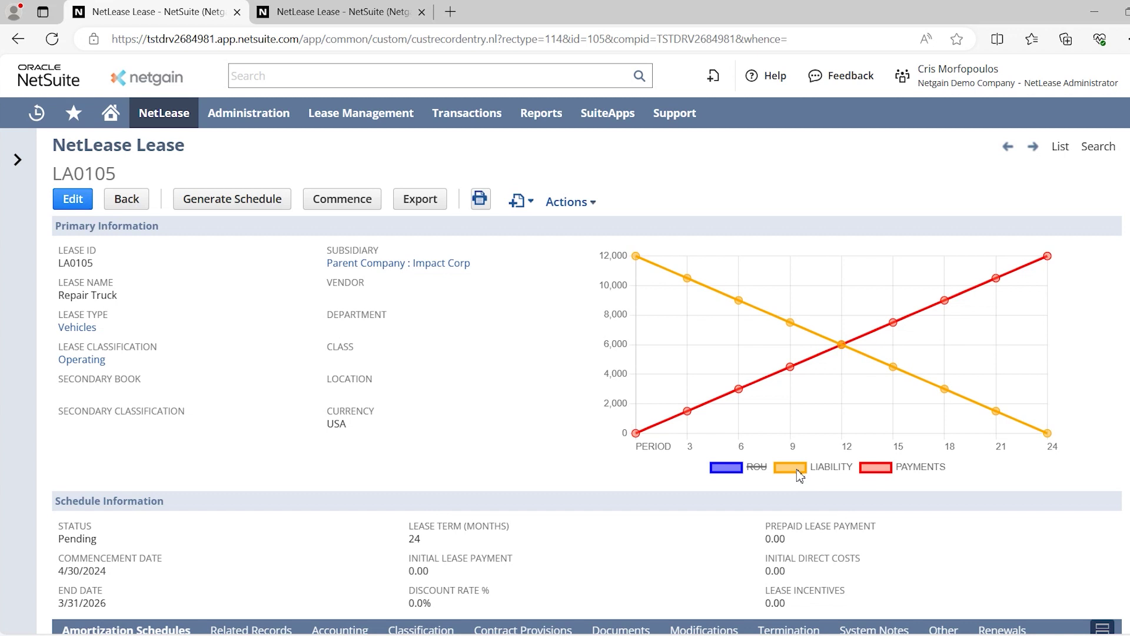
pyautogui.click(731, 474)
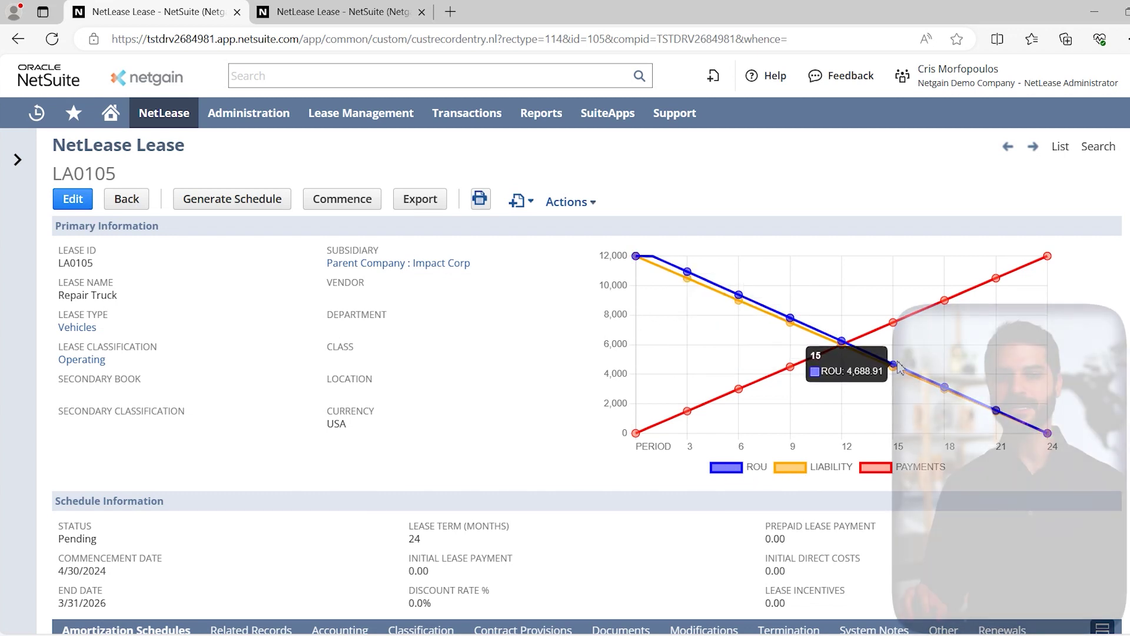
# Step: Scroll through the Operating Schedule's periods 0 to 24 under Amortization Schedules
pyautogui.scroll(-5, 483, 345)
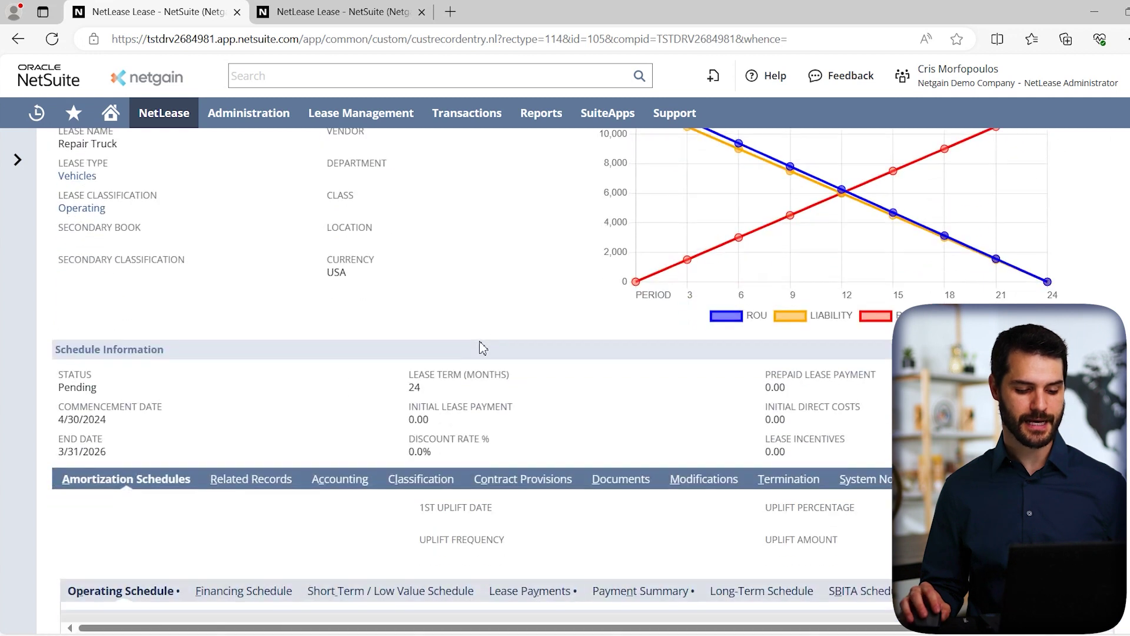
pyautogui.scroll(-1, 486, 345)
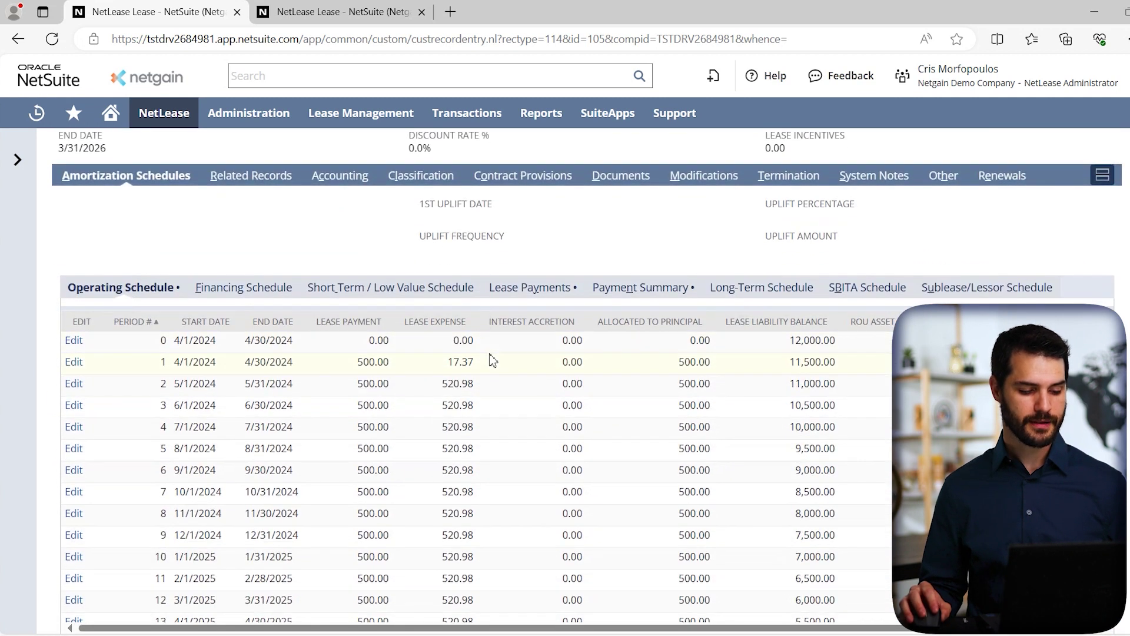
pyautogui.scroll(-1, 494, 361)
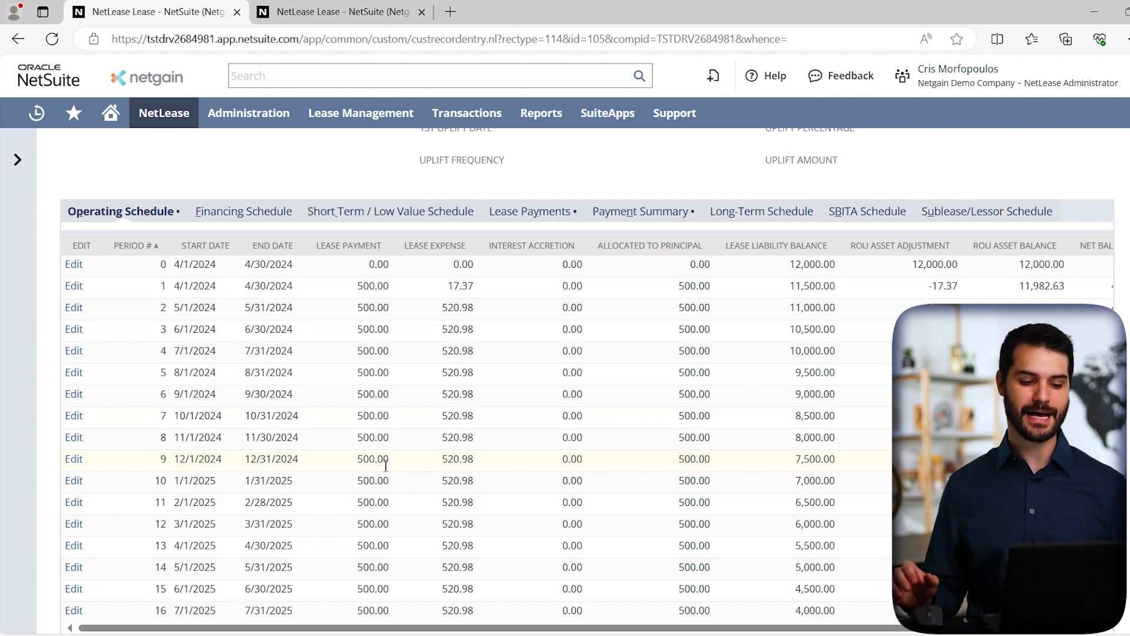
pyautogui.scroll(-4, 517, 410)
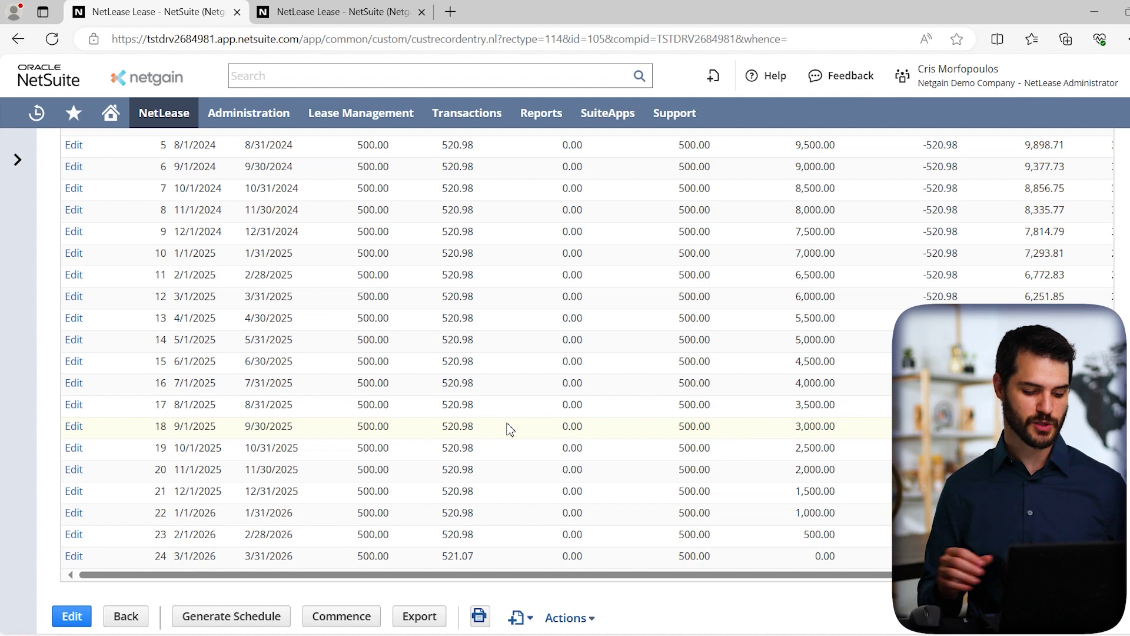
pyautogui.scroll(10, 379, 383)
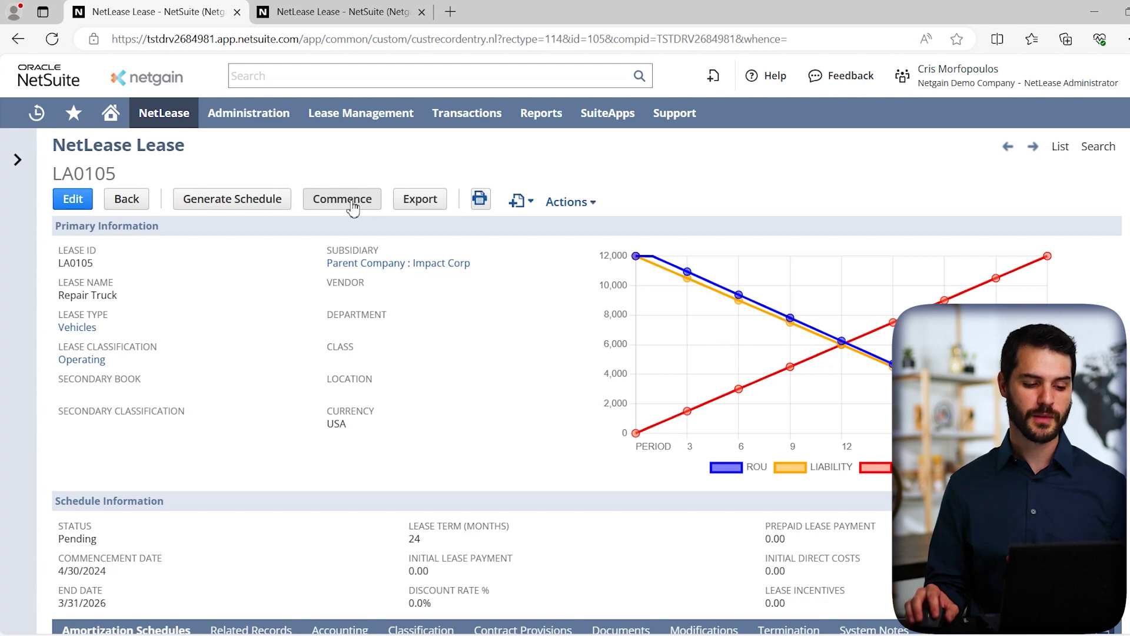
# Step: Commence lease LA0105 and open journal processing for its Apr 2024 Initial Balance journal
pyautogui.click(352, 203)
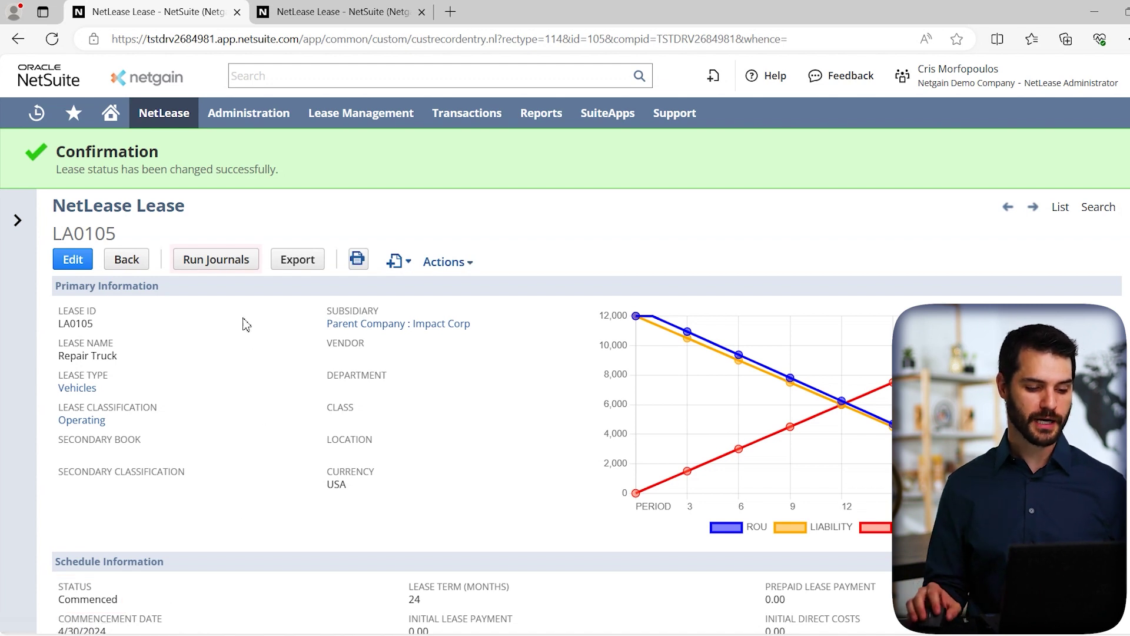
pyautogui.click(238, 268)
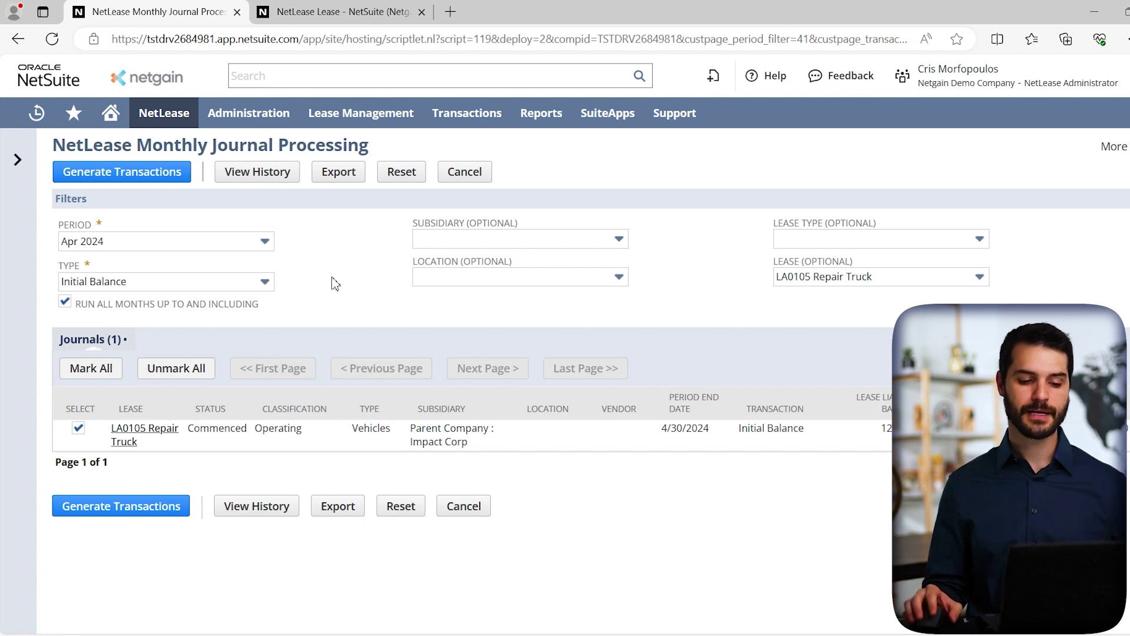
# Step: Reopen Monthly Lease Journals without the lease filter, leaving the current page, to list all 225 journals
pyautogui.moveTo(174, 125)
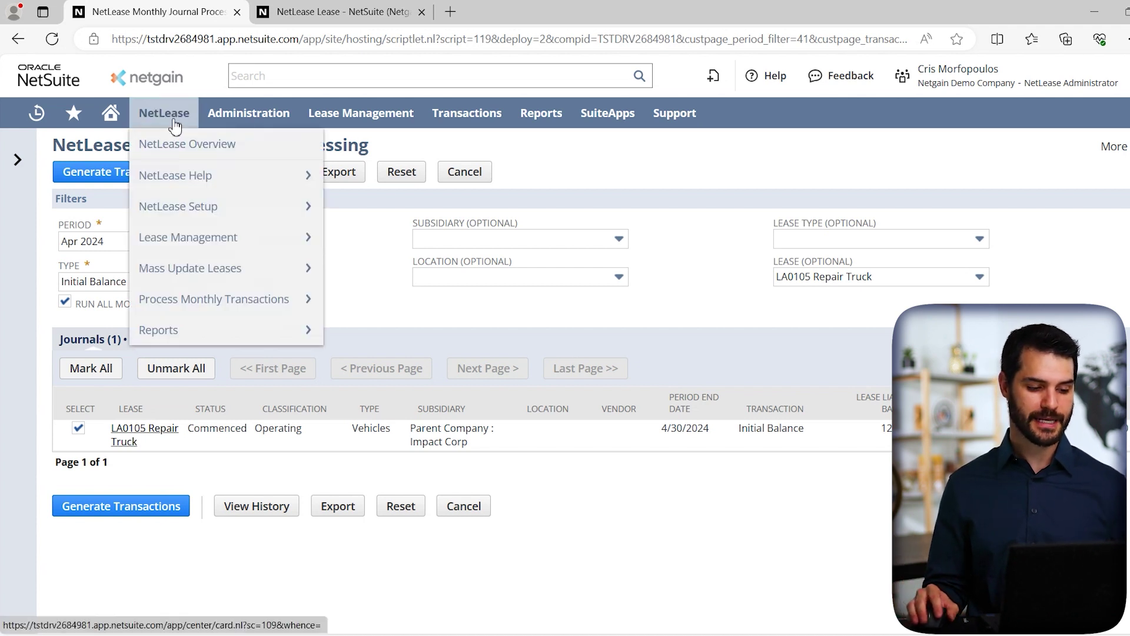
pyautogui.moveTo(235, 312)
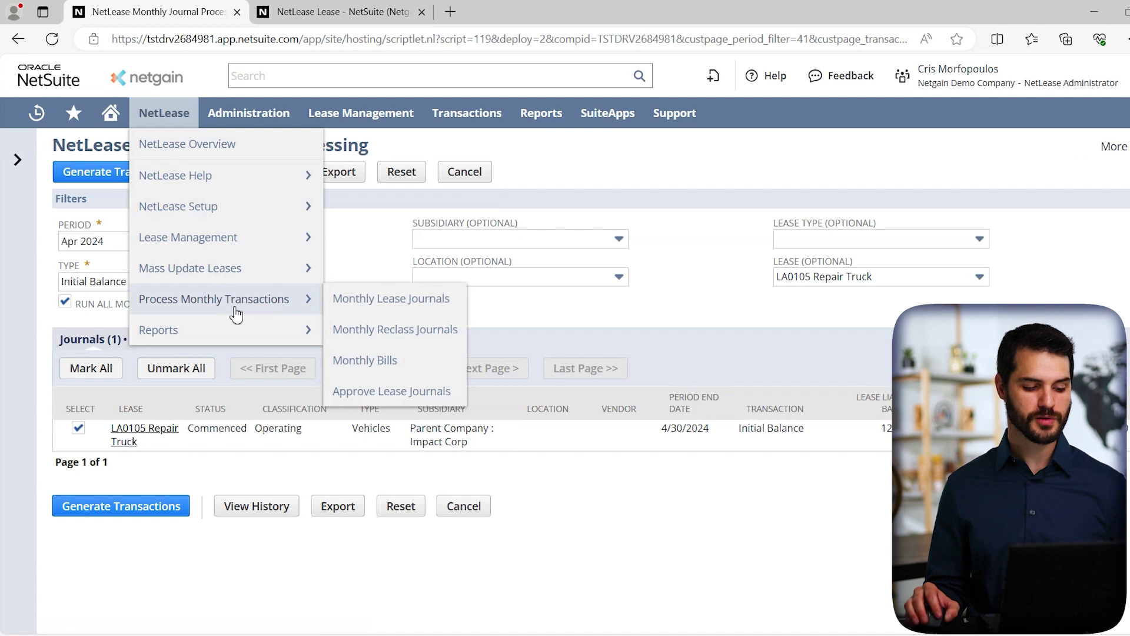
pyautogui.click(416, 308)
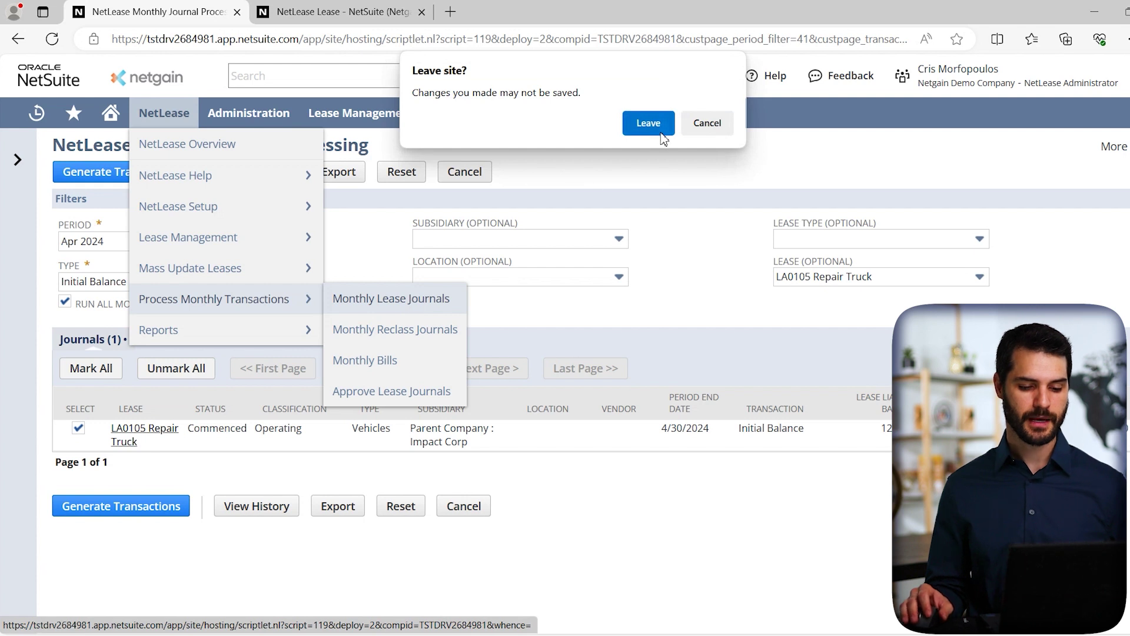
pyautogui.click(662, 134)
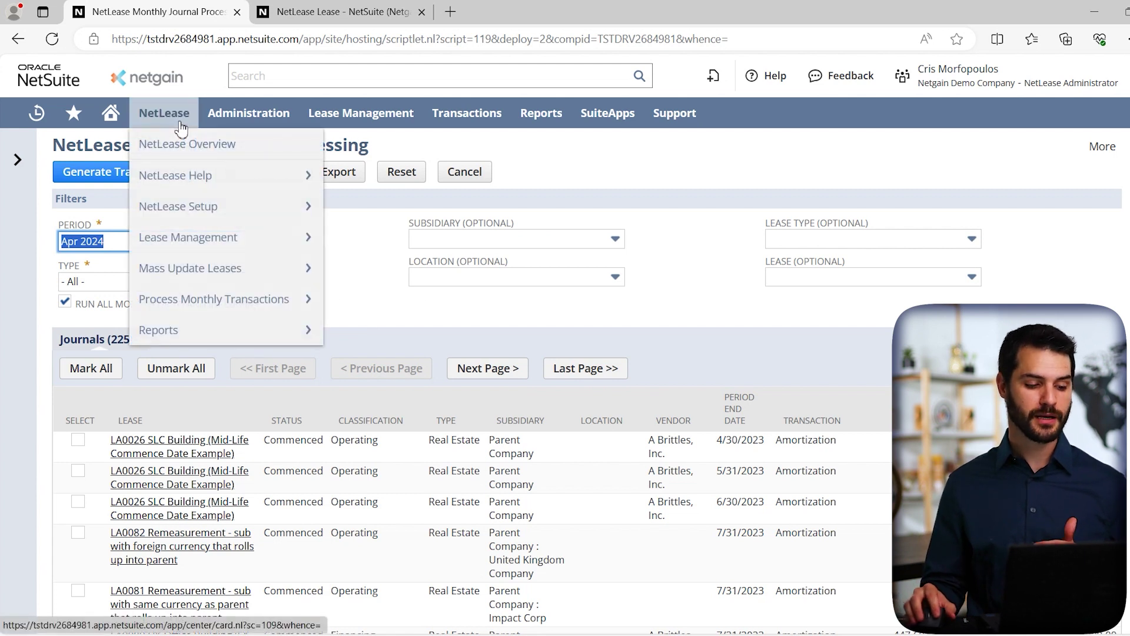
# Step: Open NetLease Monthly Bill Processing for Apr 2024, listing 17 bills for commenced leases
pyautogui.moveTo(213, 300)
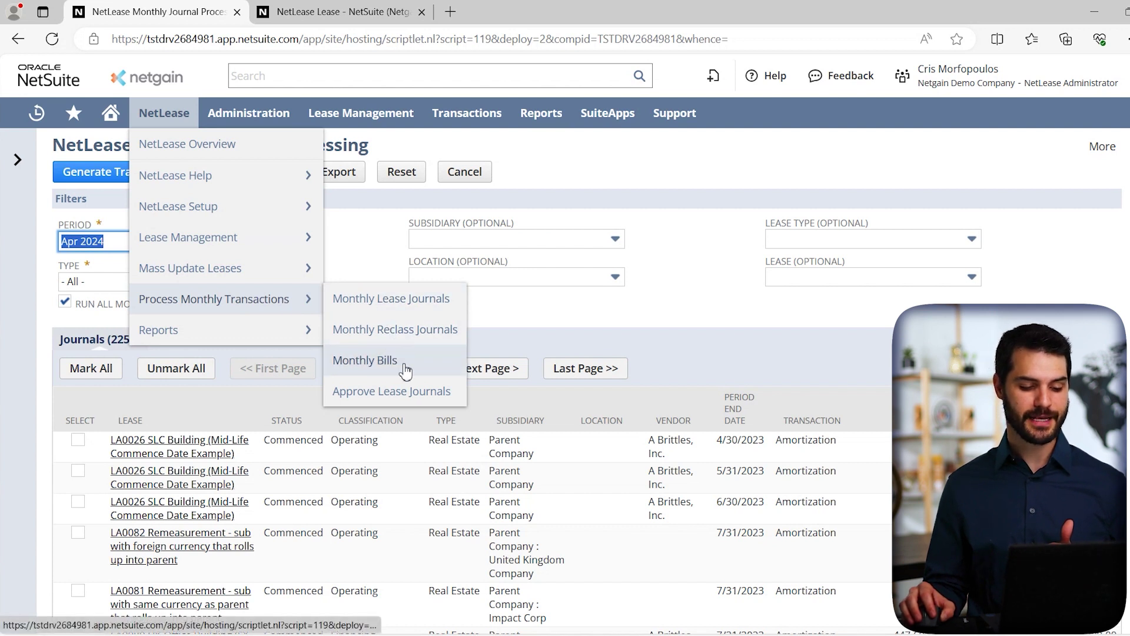
pyautogui.click(364, 360)
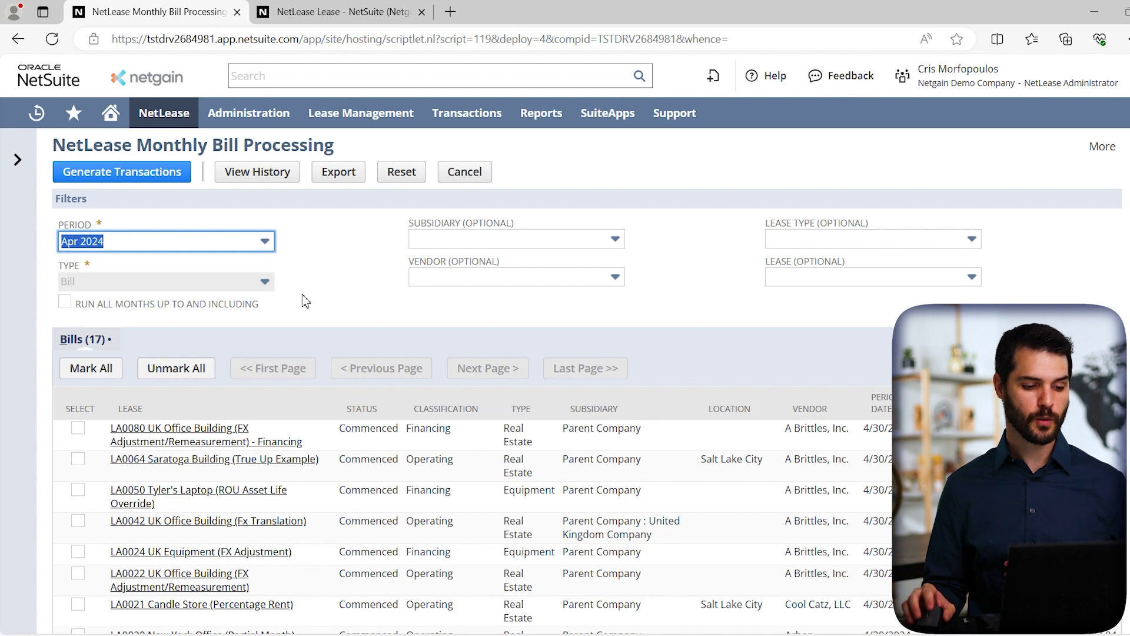
# Step: Open NetLease Monthly Reclass Journal Processing to list the 28 Apr 2024 Short Term/Long Term Reclass journals
pyautogui.moveTo(161, 112)
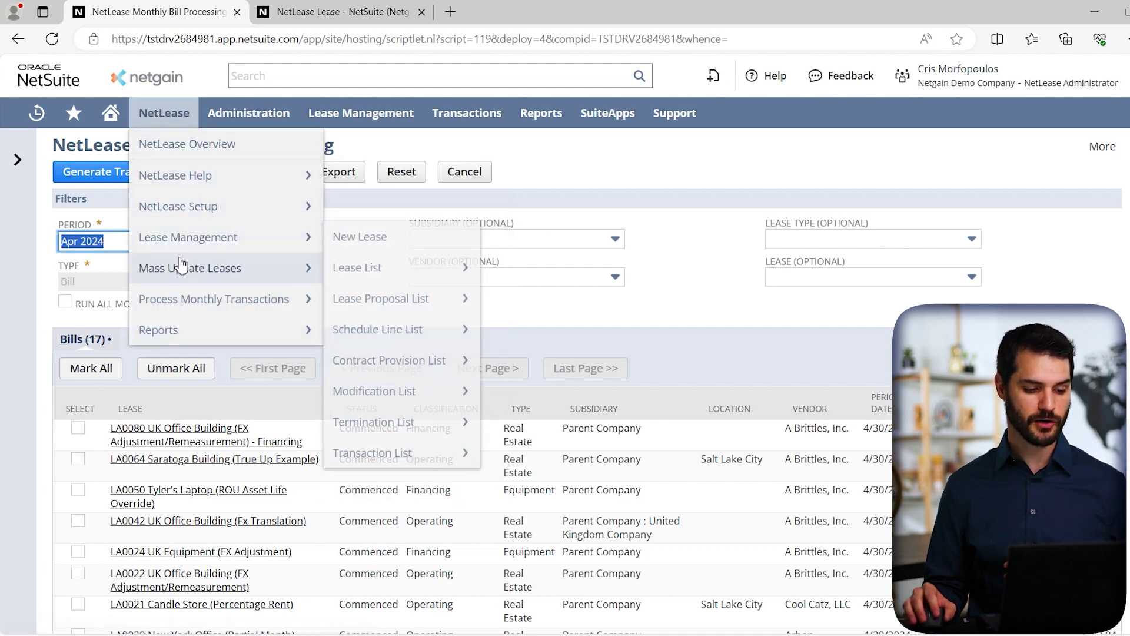
pyautogui.moveTo(200, 301)
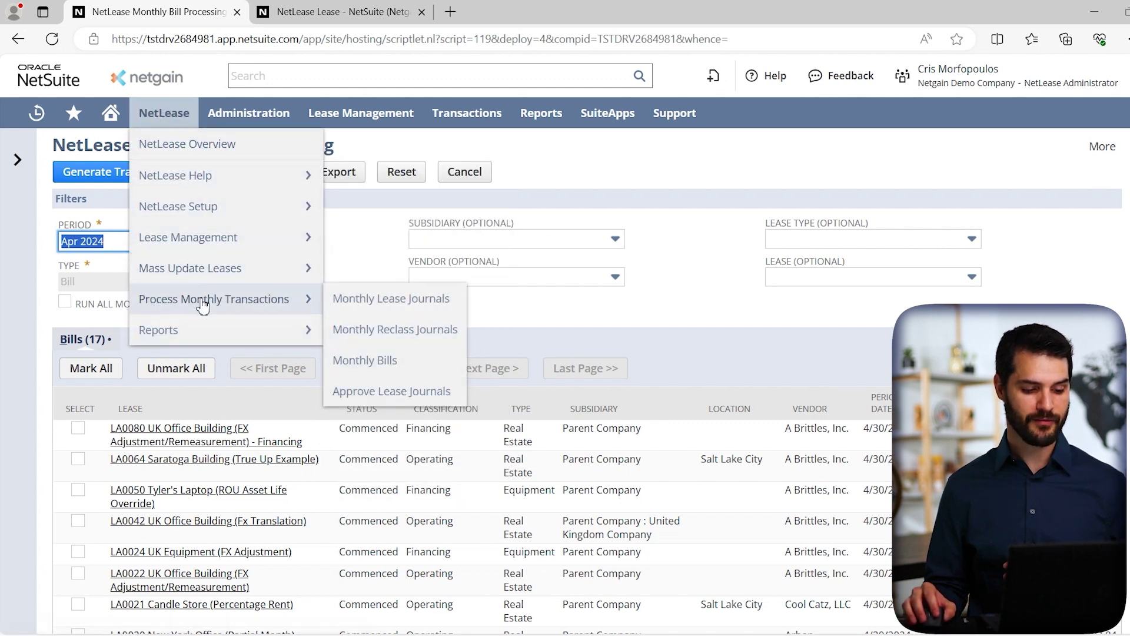
pyautogui.click(429, 337)
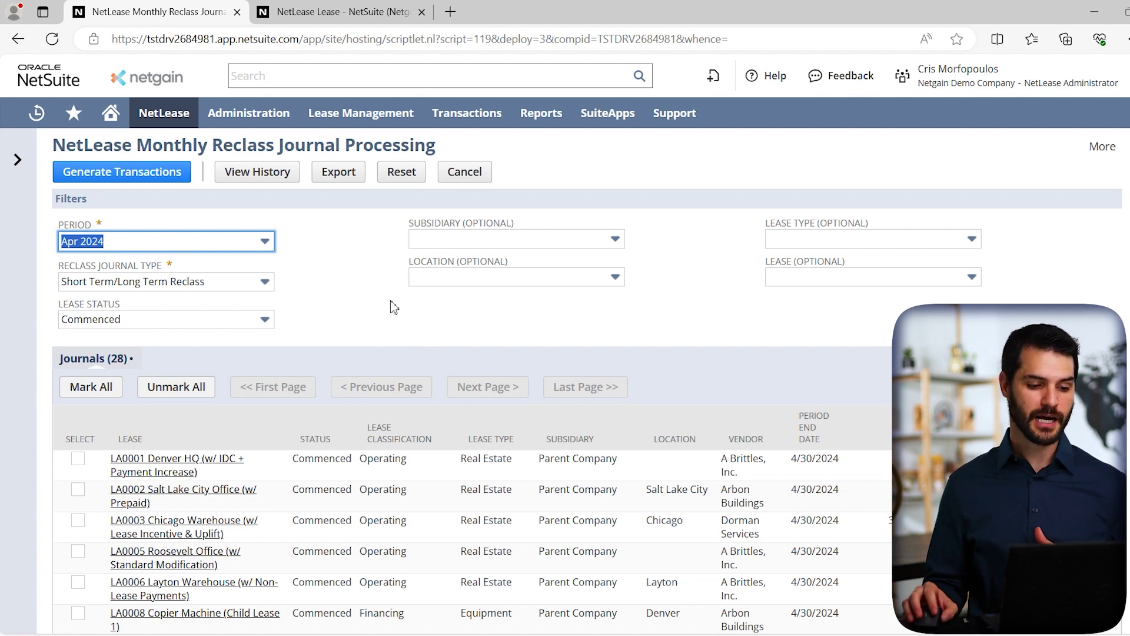
# Step: Switch back to the browser tab showing lease LA0003, Chicago Warehouse
pyautogui.click(365, 13)
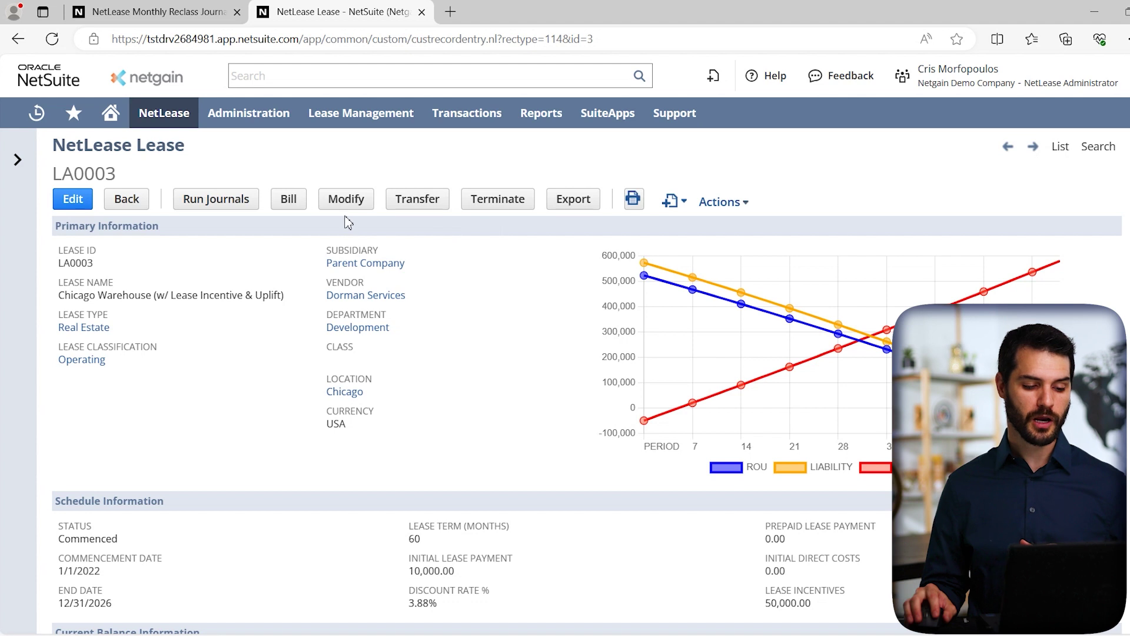
# Step: Modify lease LA0003 as a True Up (version V1: 1/1/2022, true-up date 8/1/2023)
pyautogui.click(362, 211)
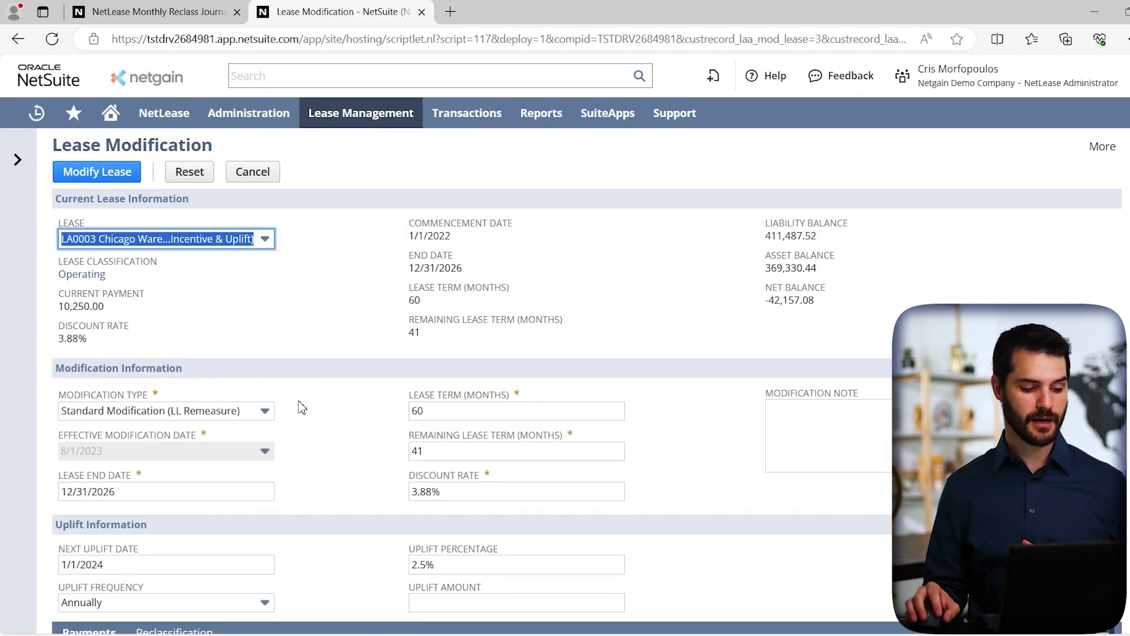
pyautogui.click(264, 412)
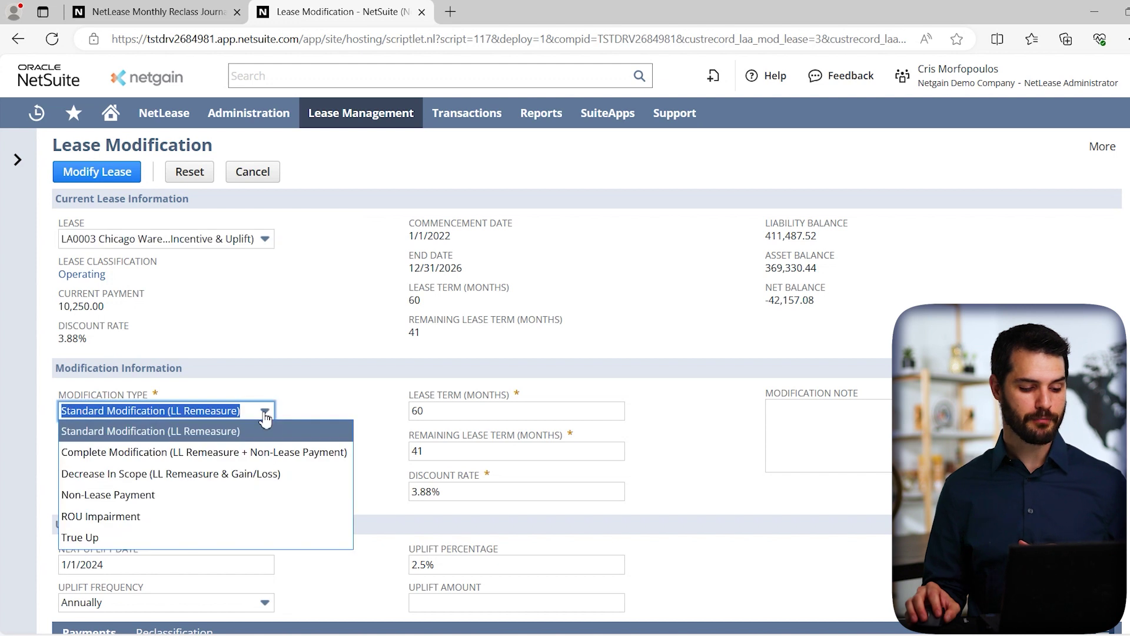
pyautogui.click(219, 542)
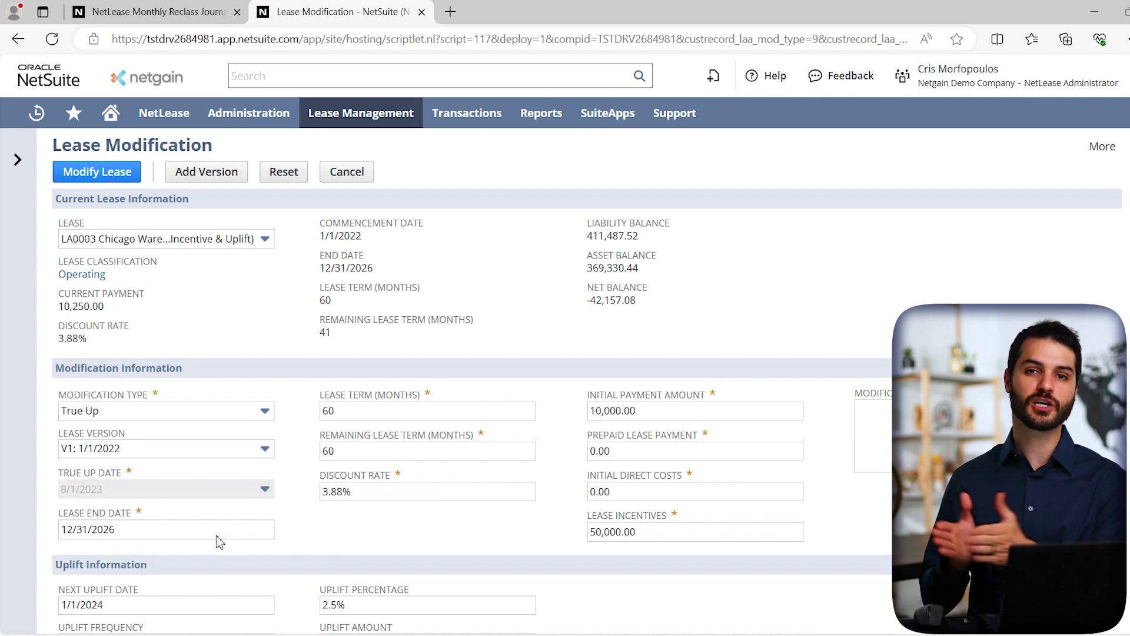
pyautogui.press('Tab')
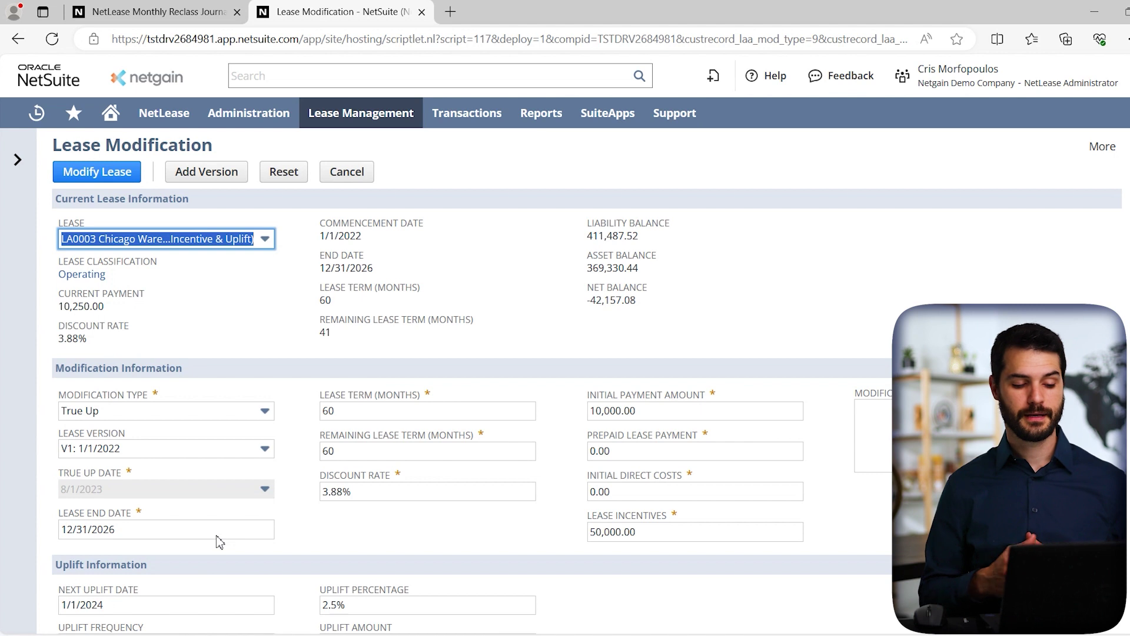
pyautogui.moveTo(6, 236)
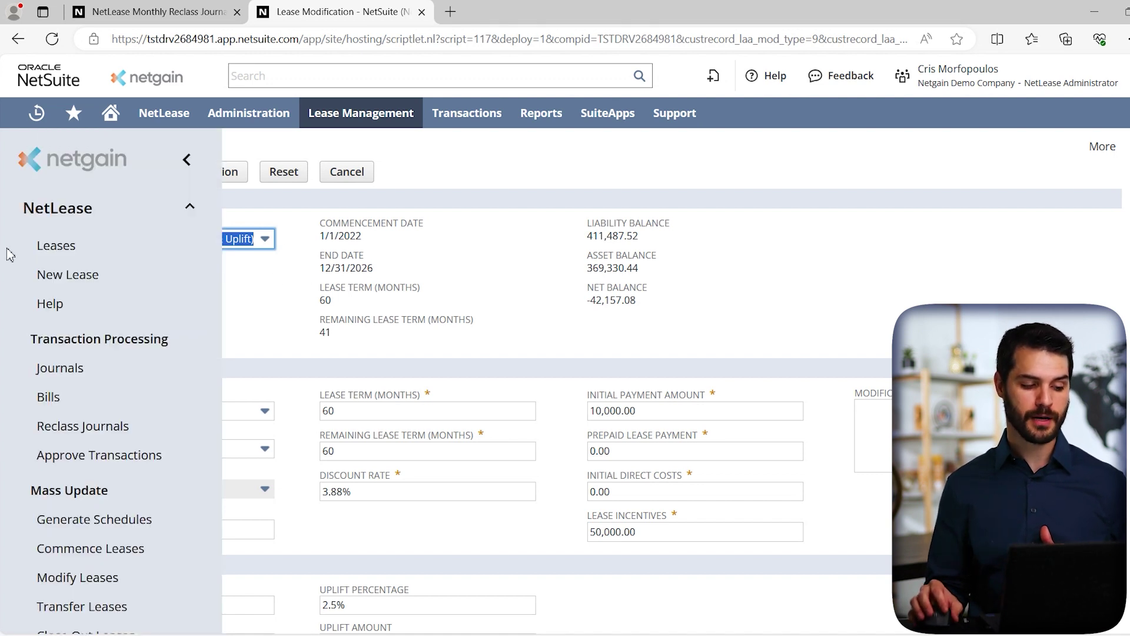
pyautogui.scroll(-3, 88, 294)
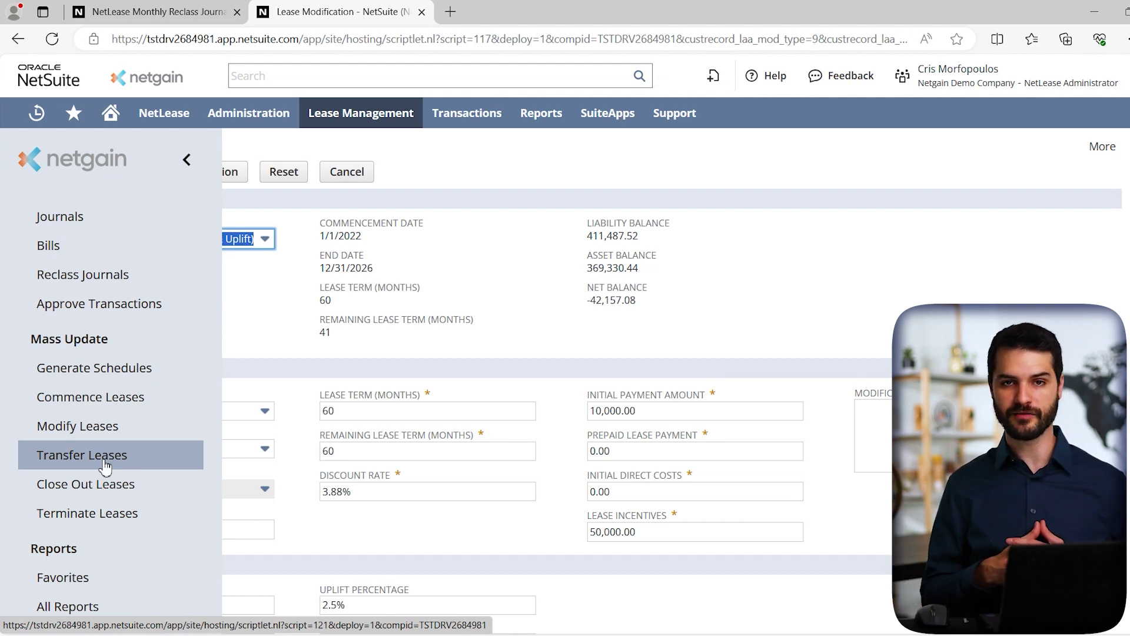
pyautogui.click(265, 322)
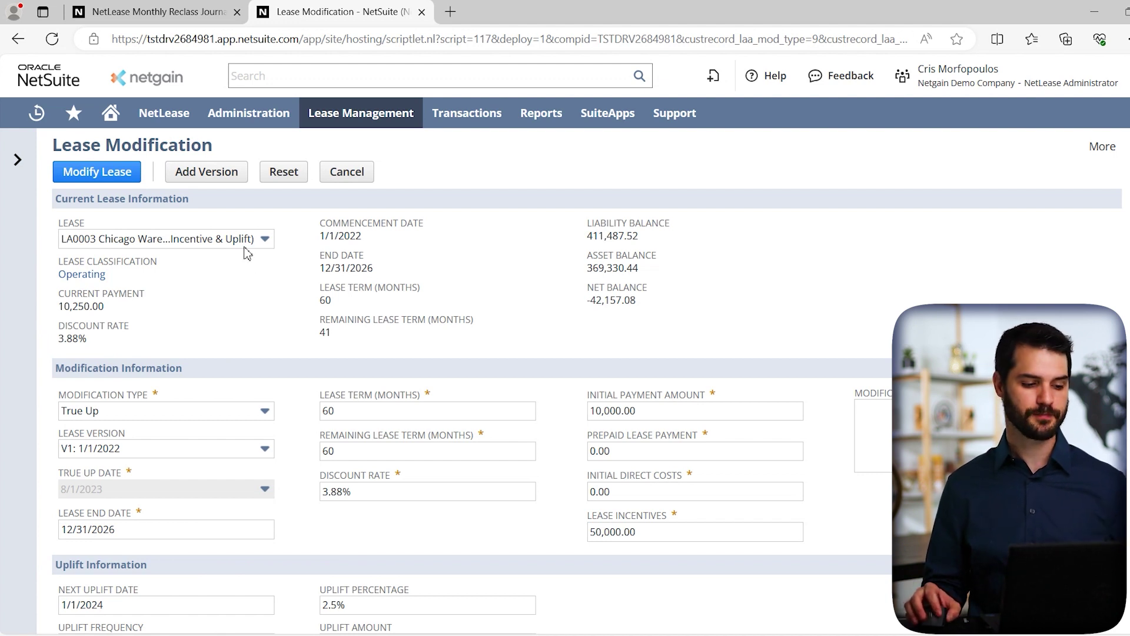
# Step: From NetLease All Reports, find 'waterfall' and run the Lease Amortization Waterfall Report (Financing) in a new tab
pyautogui.moveTo(151, 121)
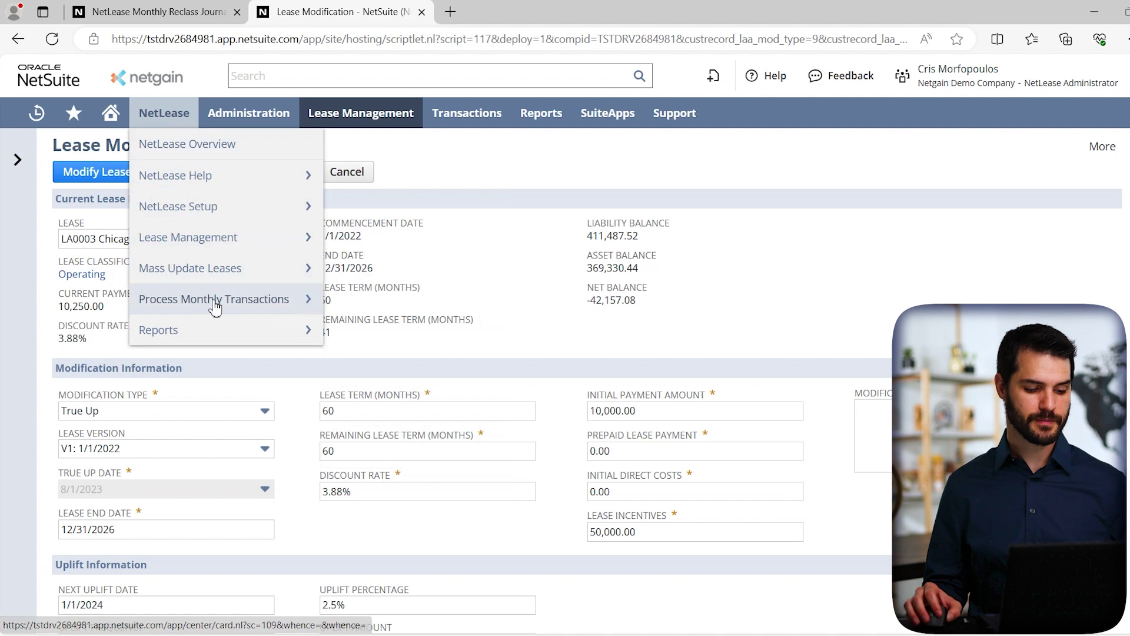
pyautogui.moveTo(210, 334)
pyautogui.click(385, 364)
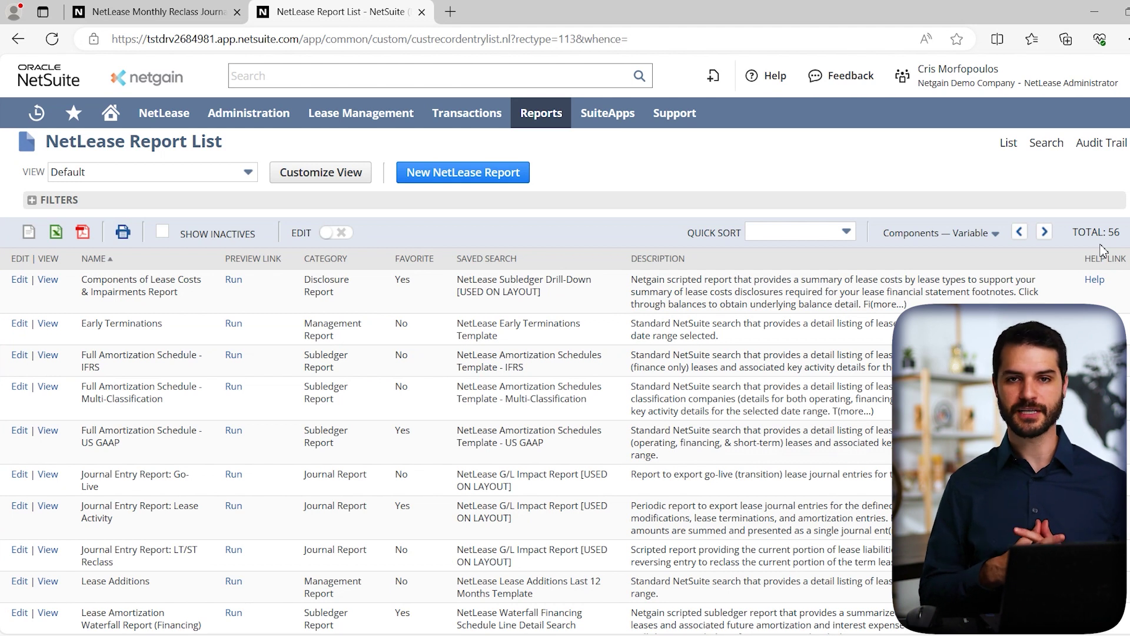
pyautogui.hotkey('ctrl', 'f')
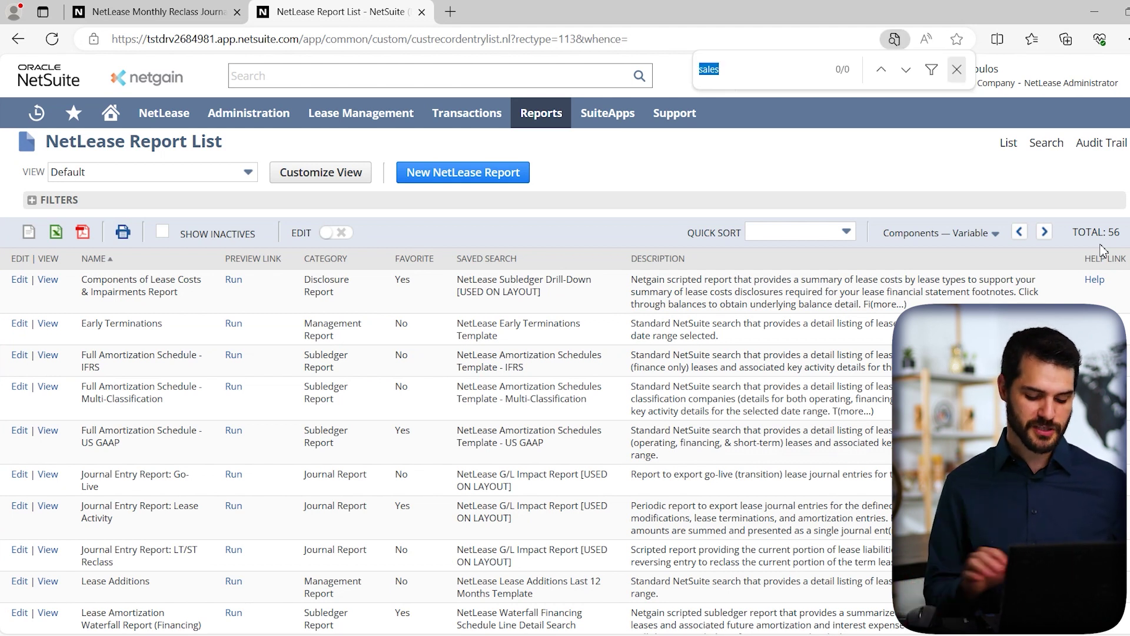
pyautogui.write('waterfall')
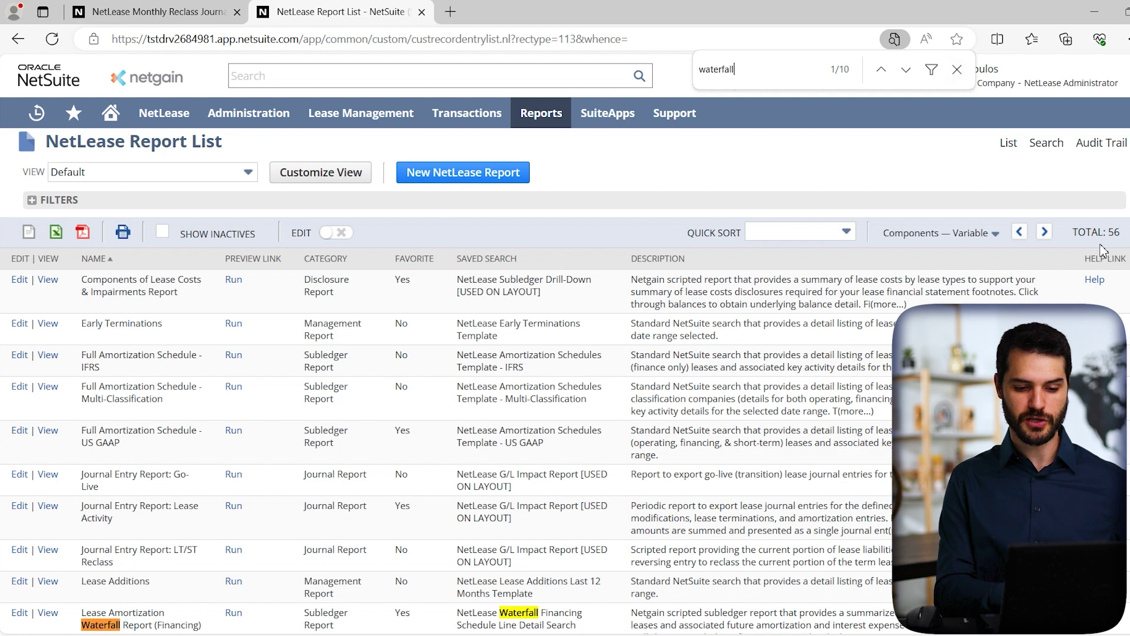
pyautogui.press('Return')
pyautogui.scroll(-2, 382, 420)
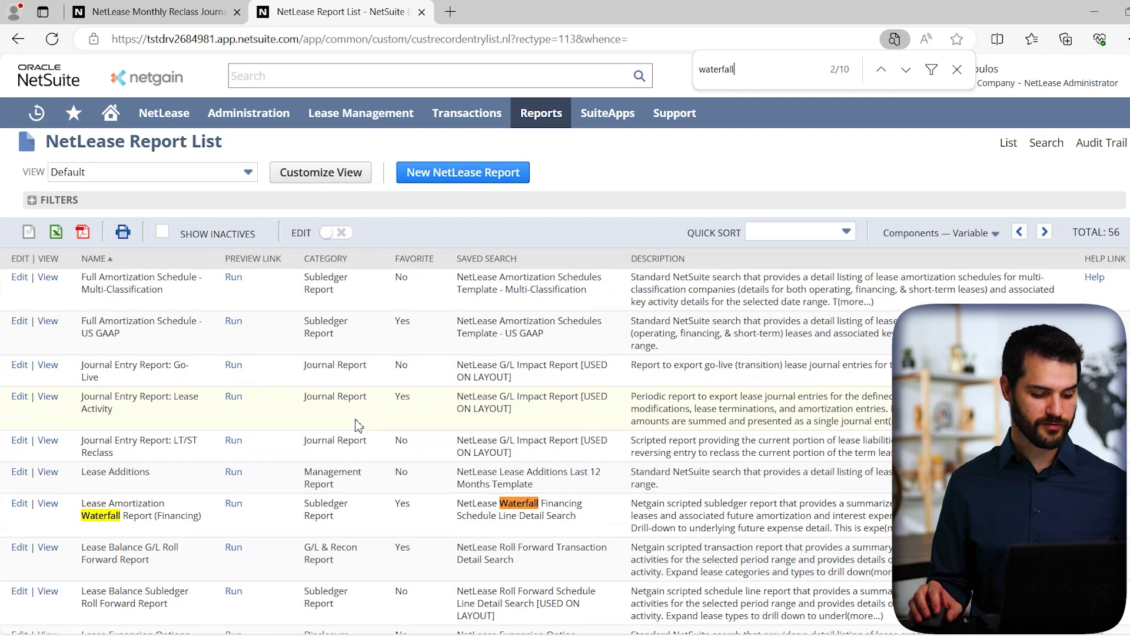
pyautogui.keyDown('ctrl'); pyautogui.click(234, 504); pyautogui.keyUp('ctrl')
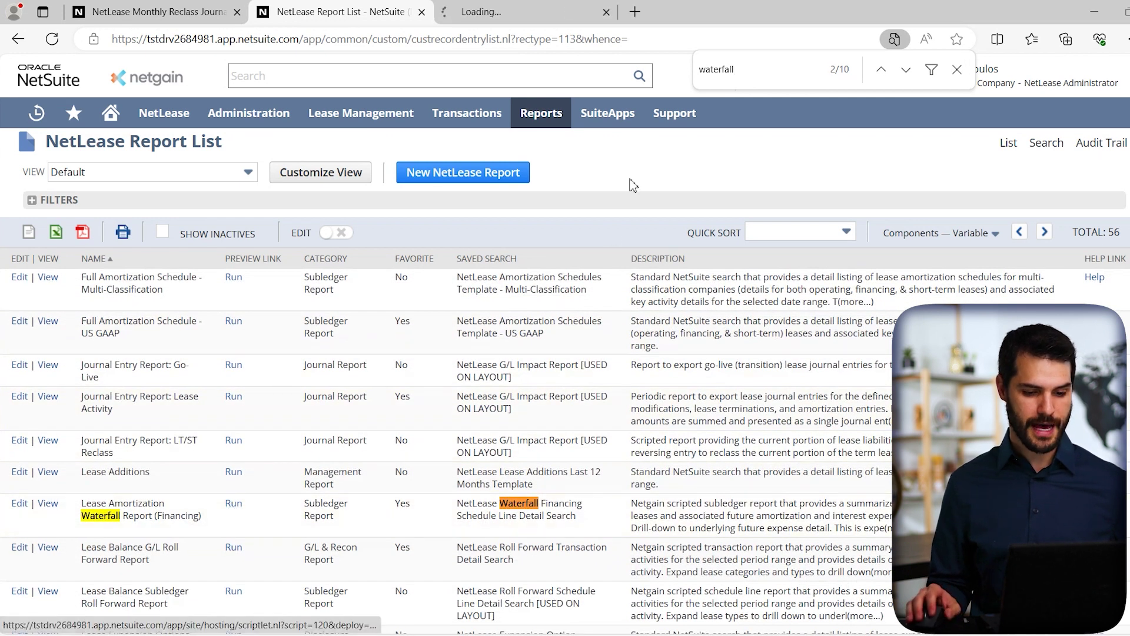
# Step: Find 'roll forward' and run the Lease Balance G/L Roll Forward Report too, then return to the waterfall report
pyautogui.doubleClick(709, 82)
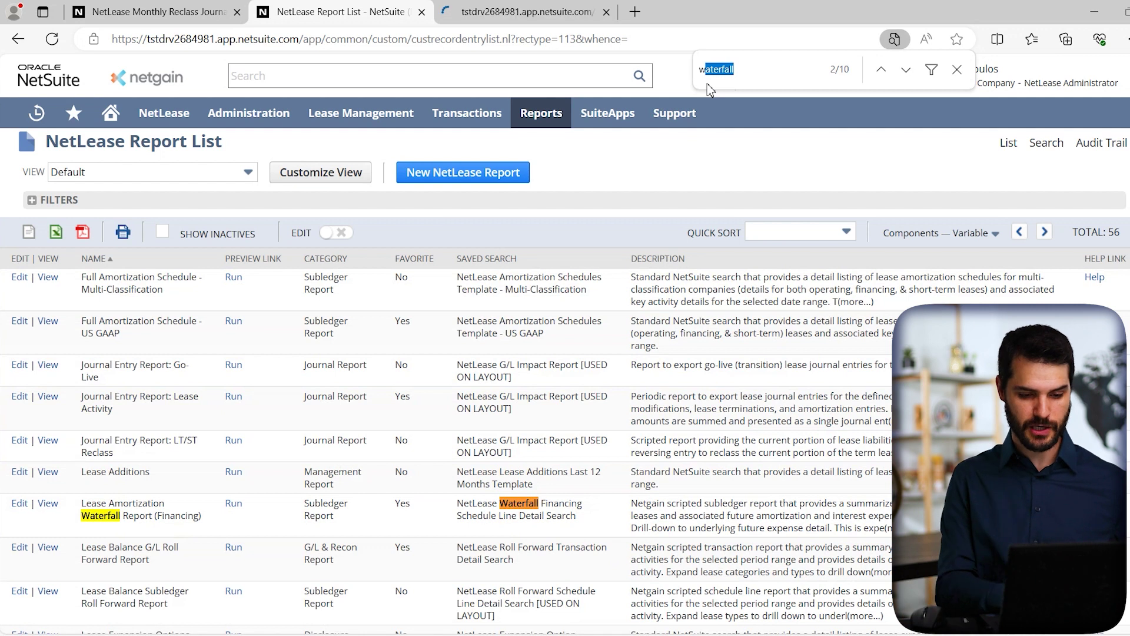
pyautogui.write('roll forward')
pyautogui.press('Return')
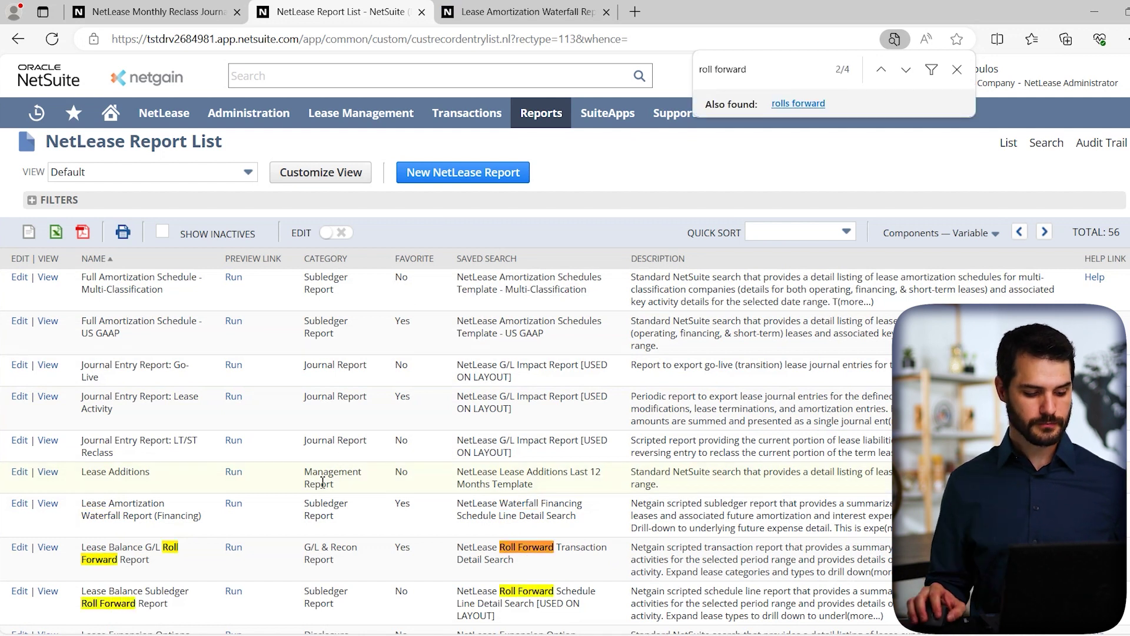
pyautogui.keyDown('ctrl'); pyautogui.click(234, 549); pyautogui.keyUp('ctrl')
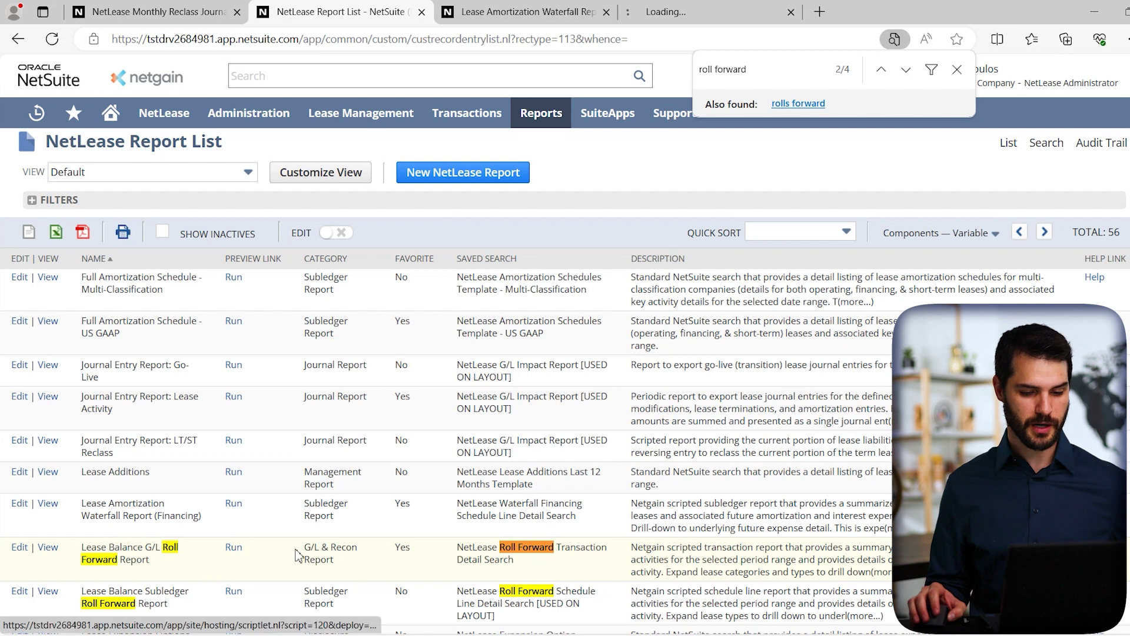
pyautogui.click(537, 12)
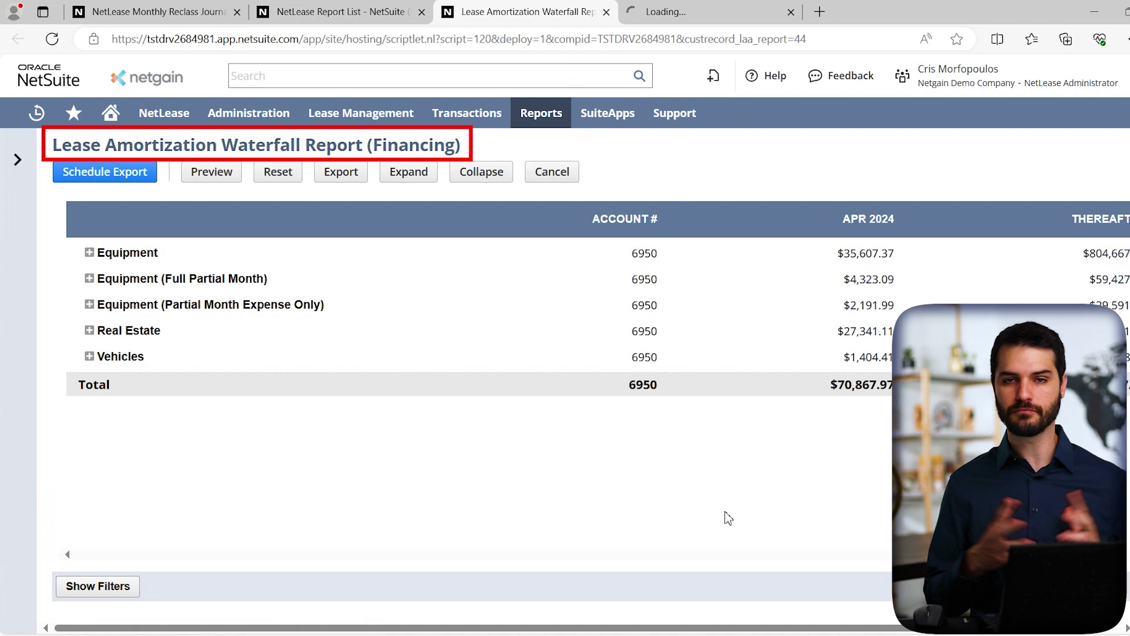
# Step: Expand the waterfall report by lease and set its dates from 4/1/2024 to 9/30/2024
pyautogui.click(408, 171)
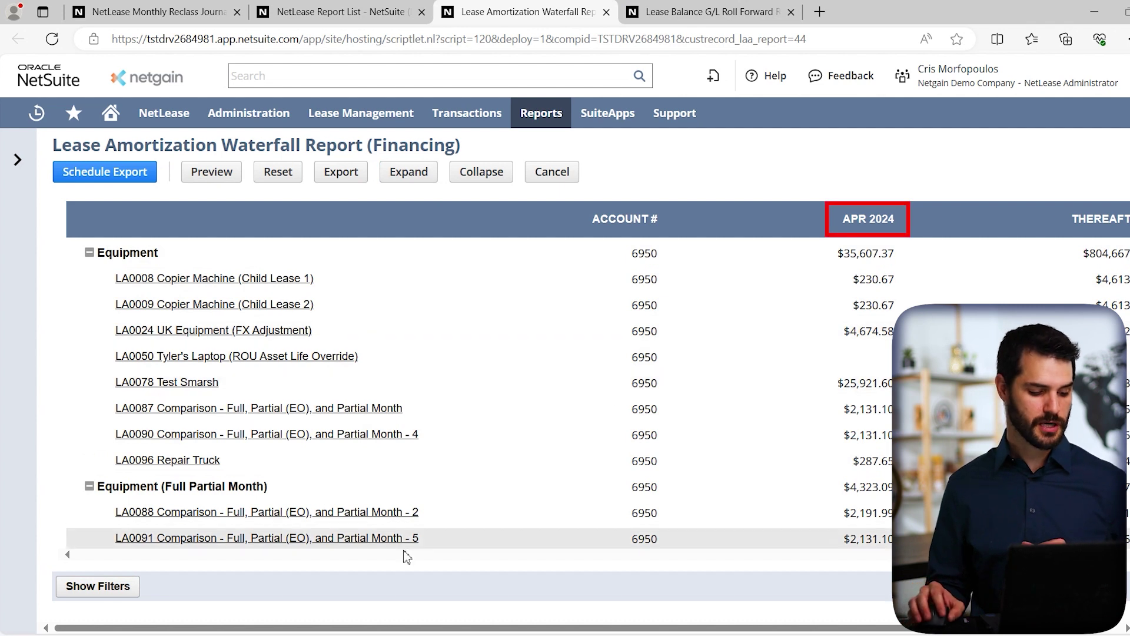
pyautogui.click(118, 587)
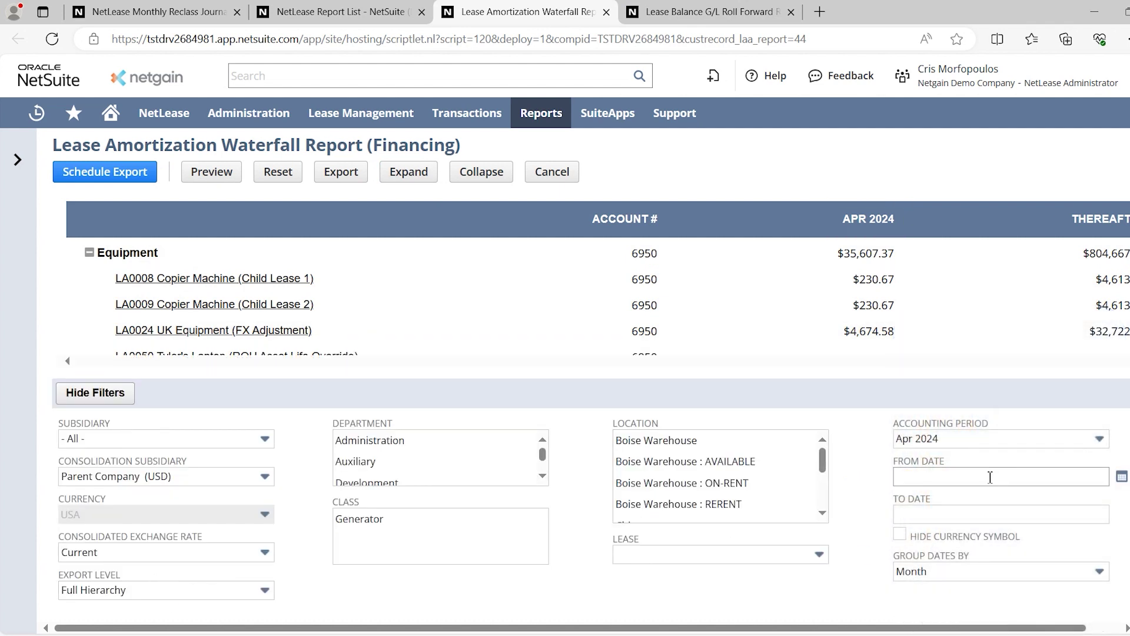
pyautogui.click(1121, 476)
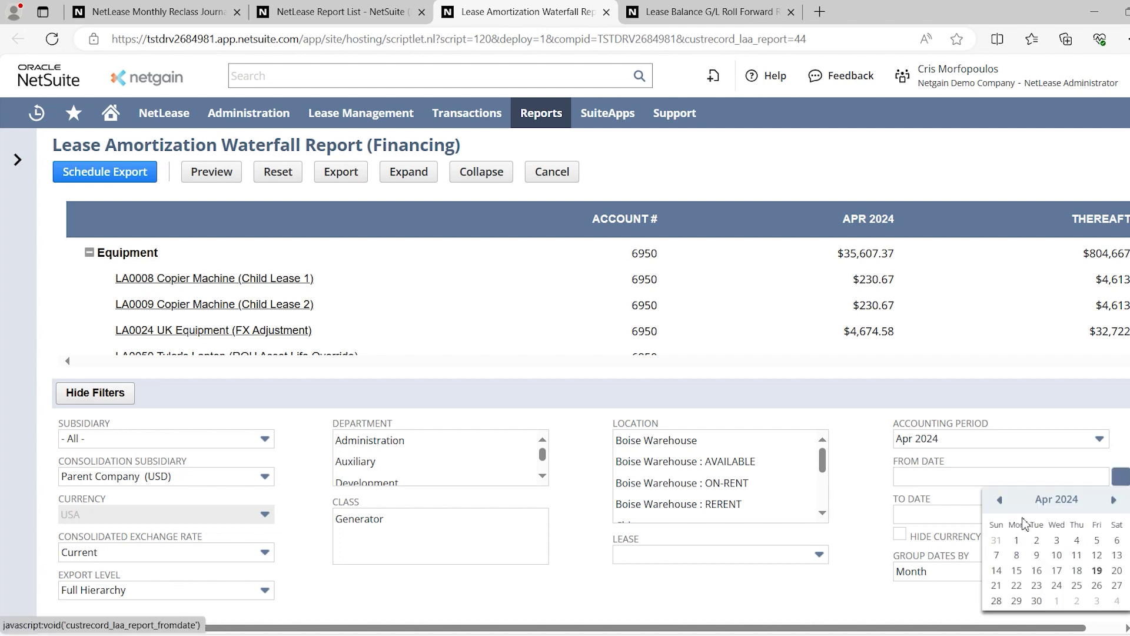
pyautogui.click(1017, 541)
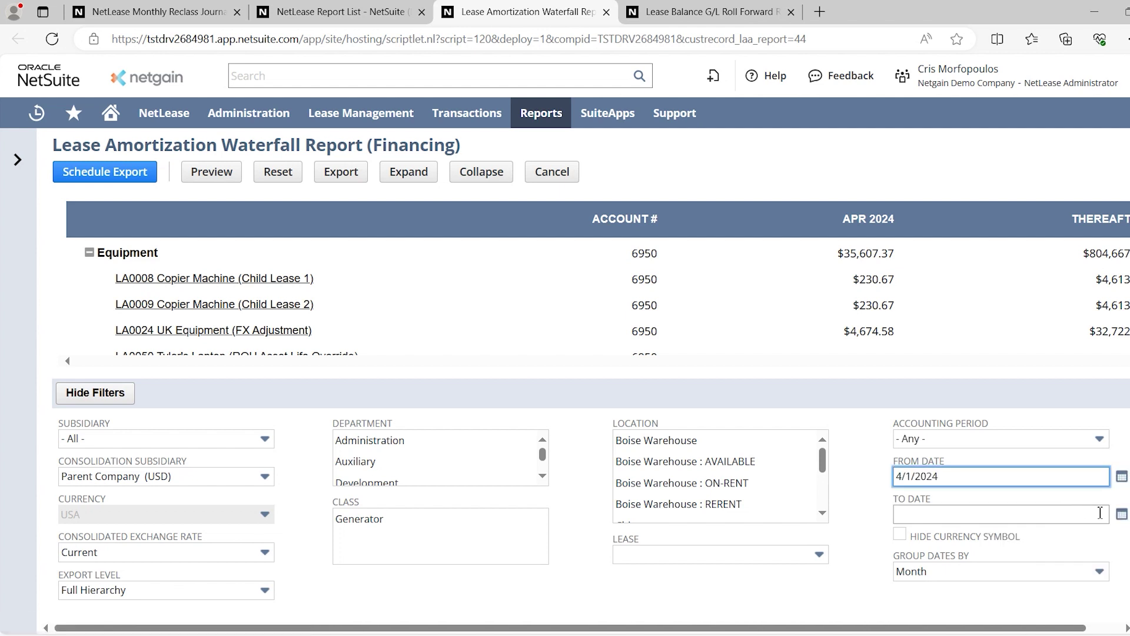
pyautogui.click(1121, 514)
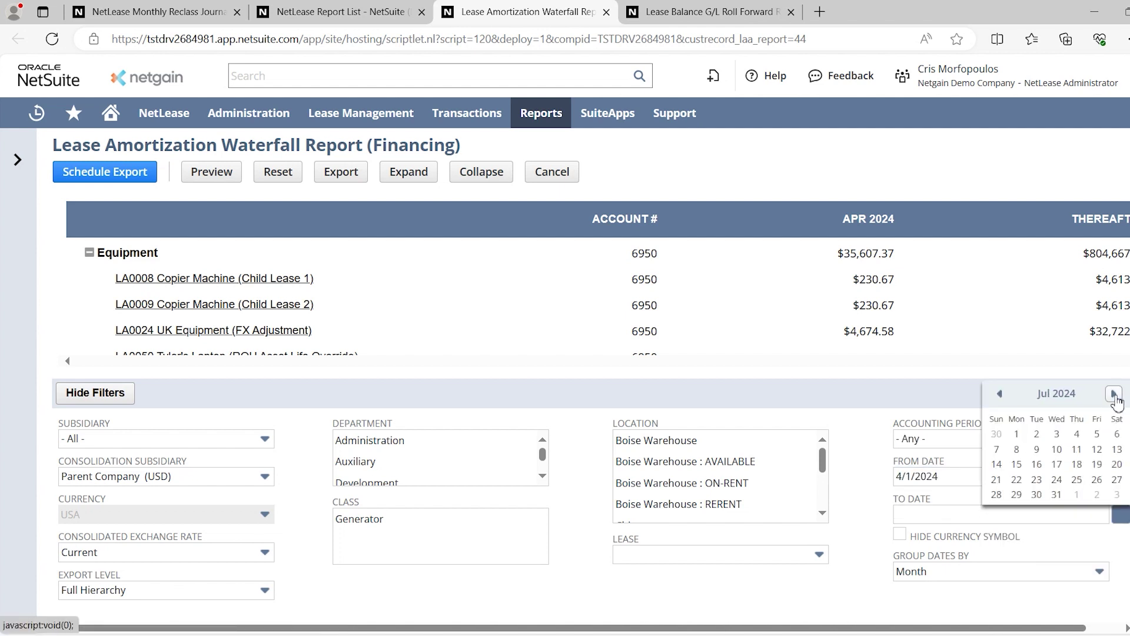
pyautogui.click(1017, 494)
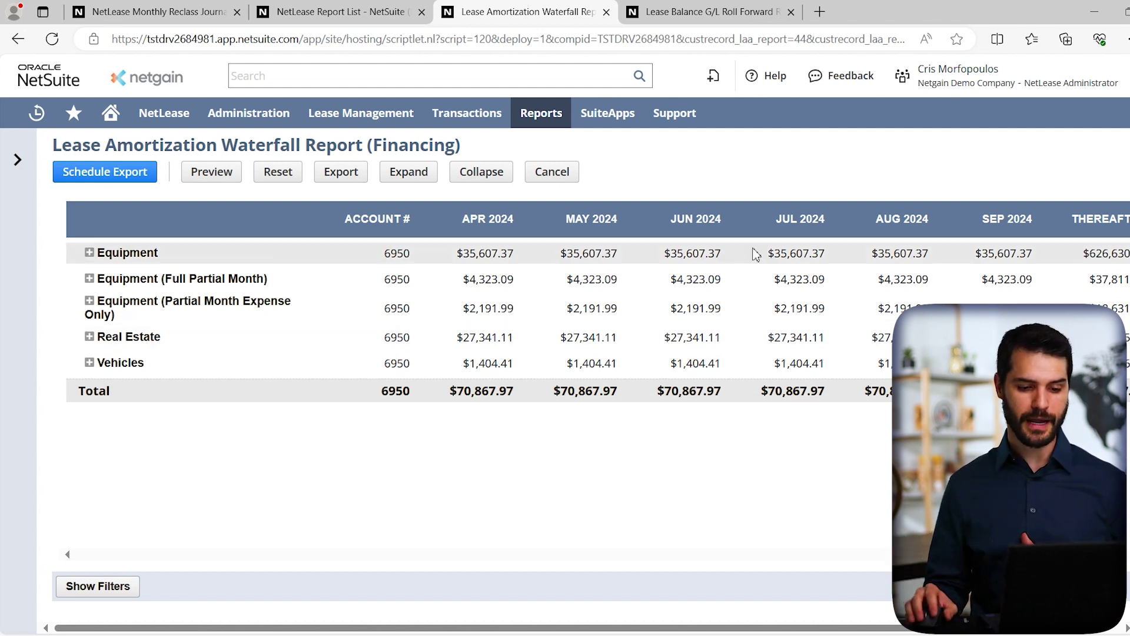
# Step: Switch to the Lease Balance G/L Roll Forward Report tab showing ROU asset balances
pyautogui.click(730, 15)
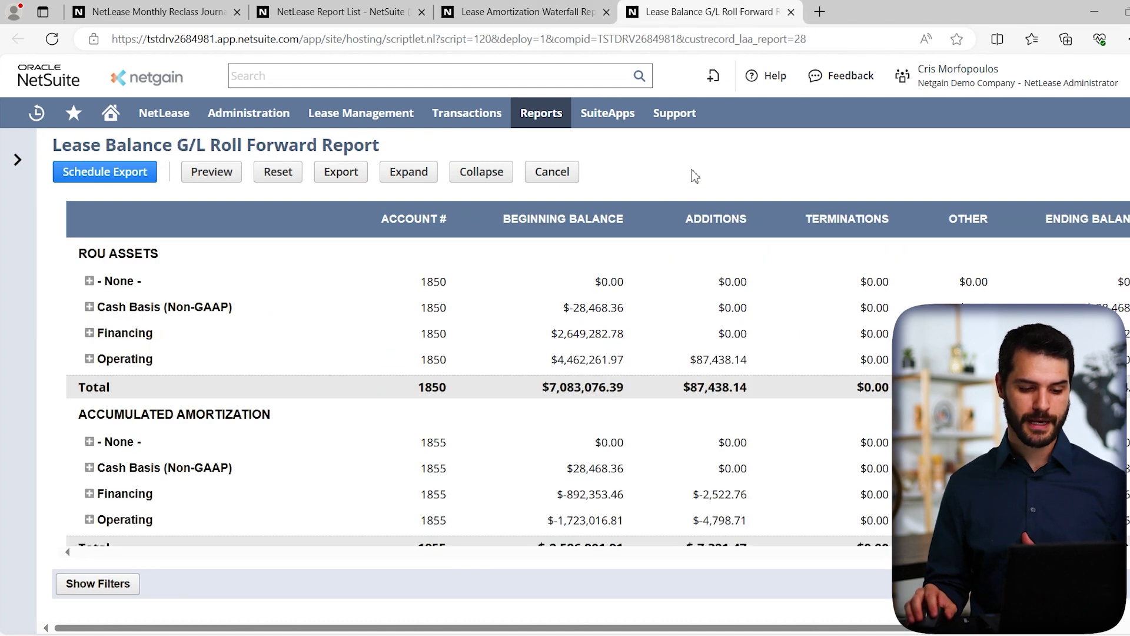